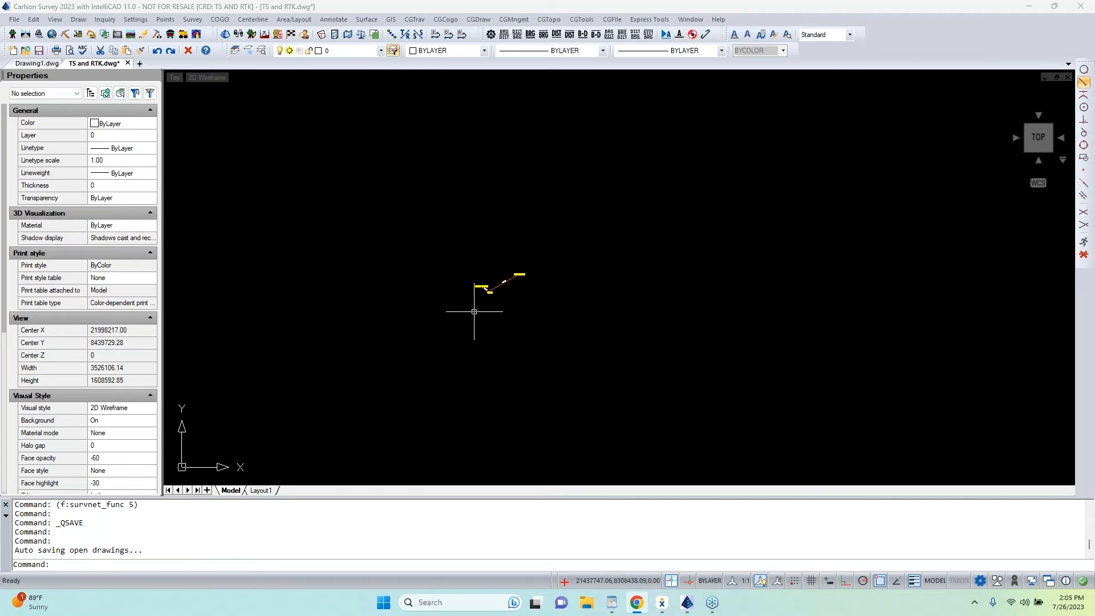
Examine the baselines from the Iowa and WI CORS stations and the job site's traverse network over the aerial image
scroll(502, 285, up, 3)
scroll(513, 277, up, 7)
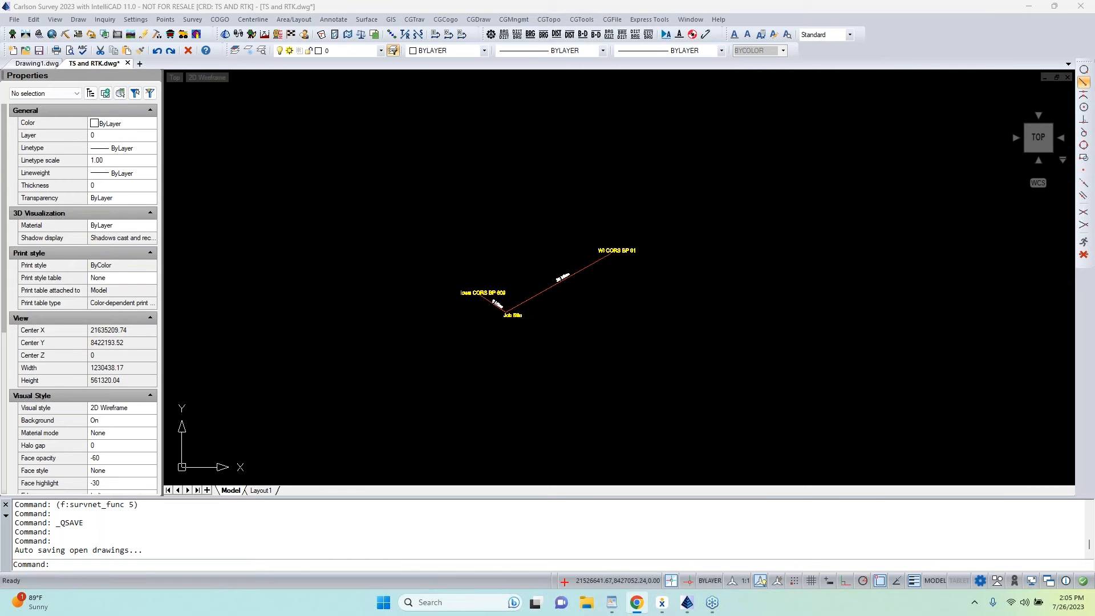
scroll(559, 231, up, 4)
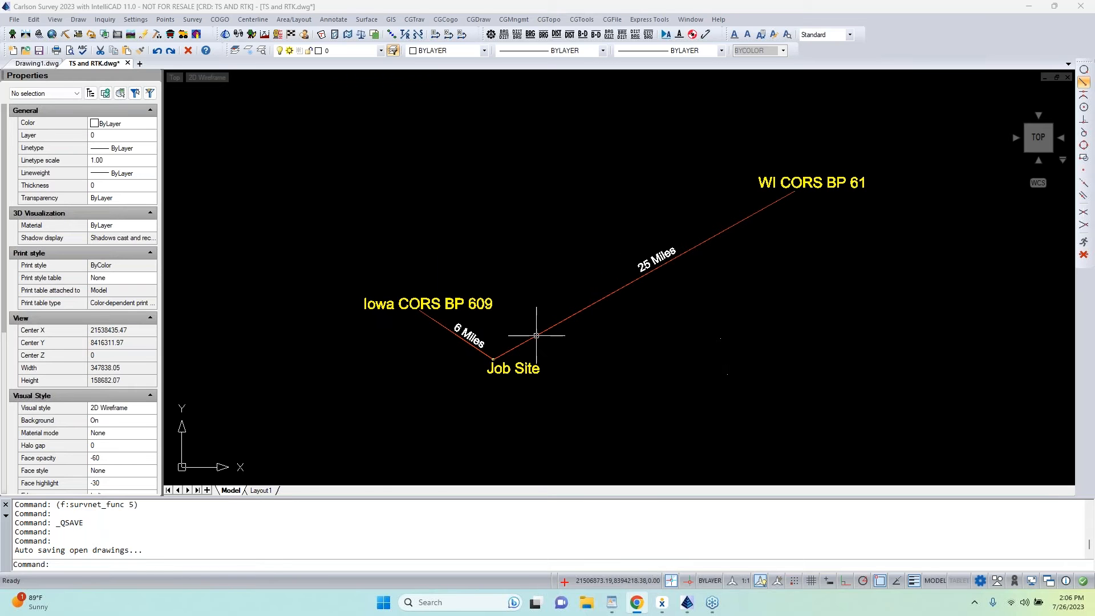
scroll(803, 358, up, 1)
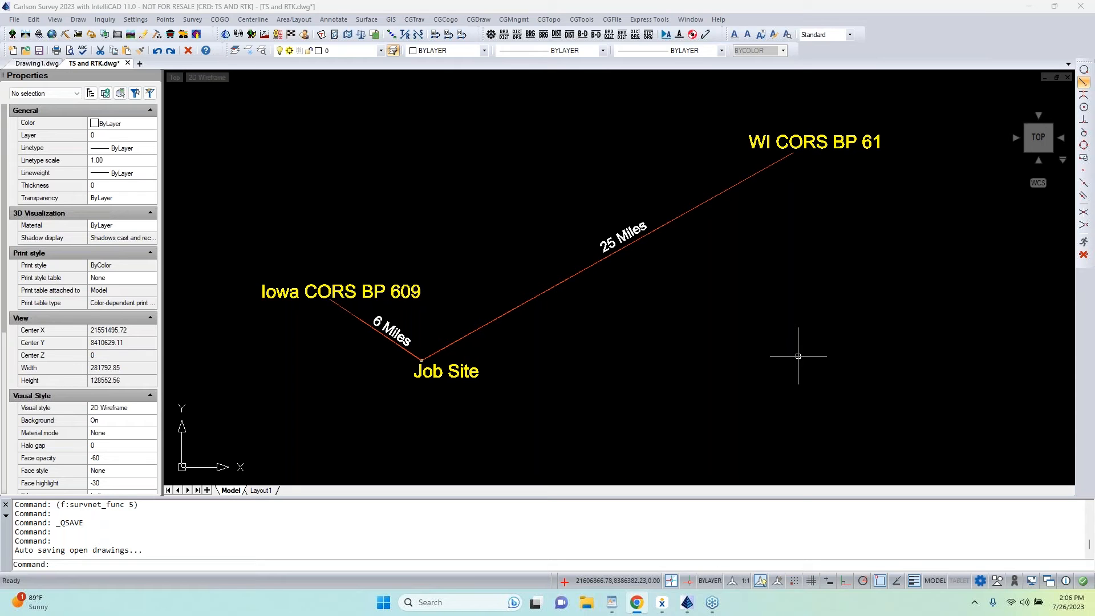
scroll(376, 375, up, 1)
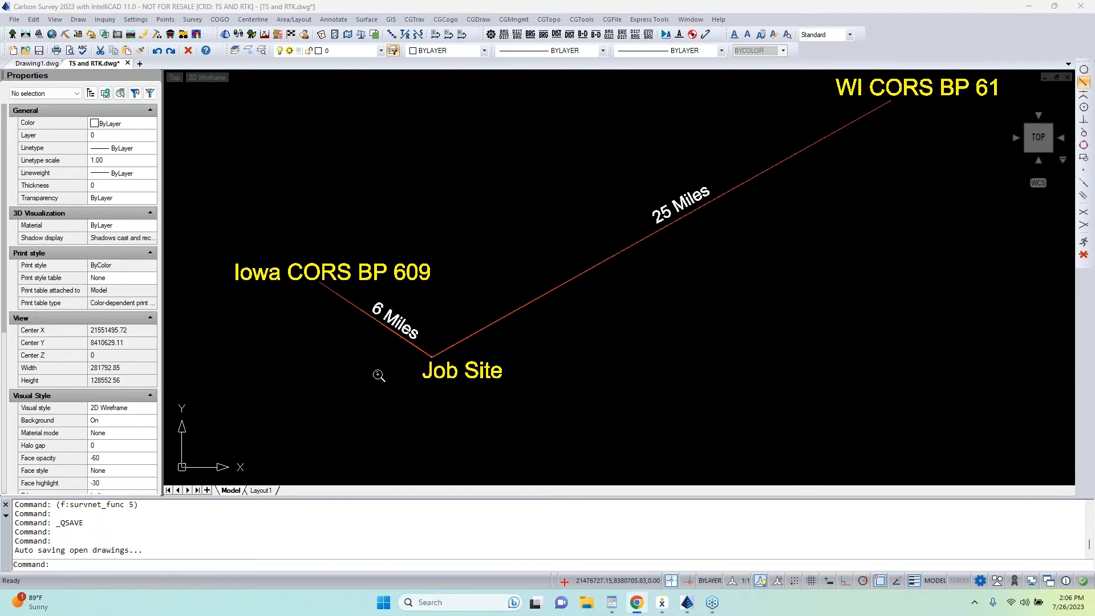
scroll(390, 375, up, 4)
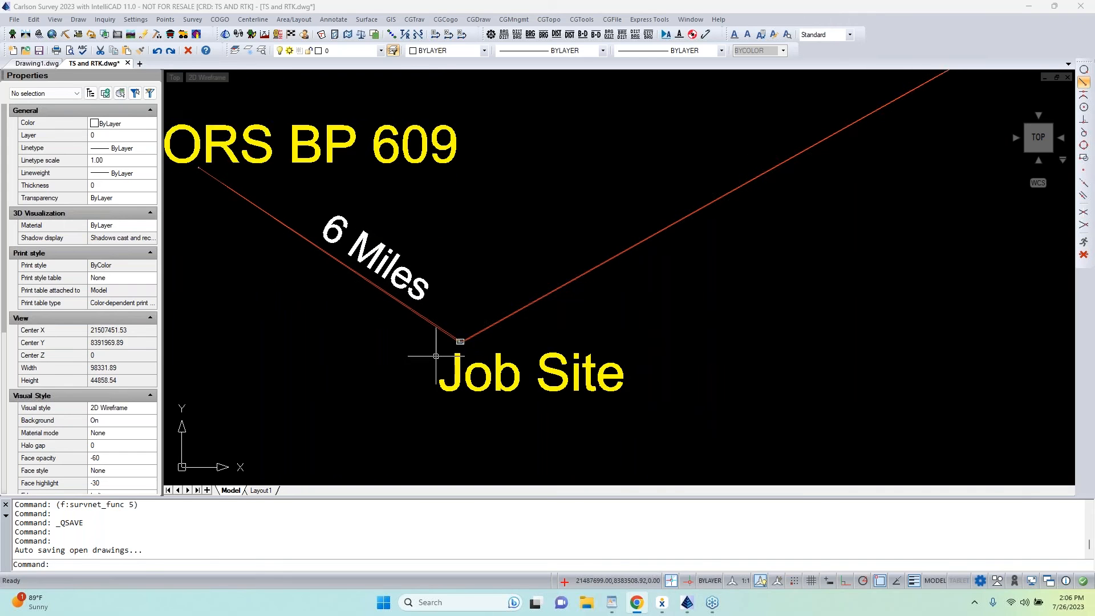
scroll(471, 336, up, 9)
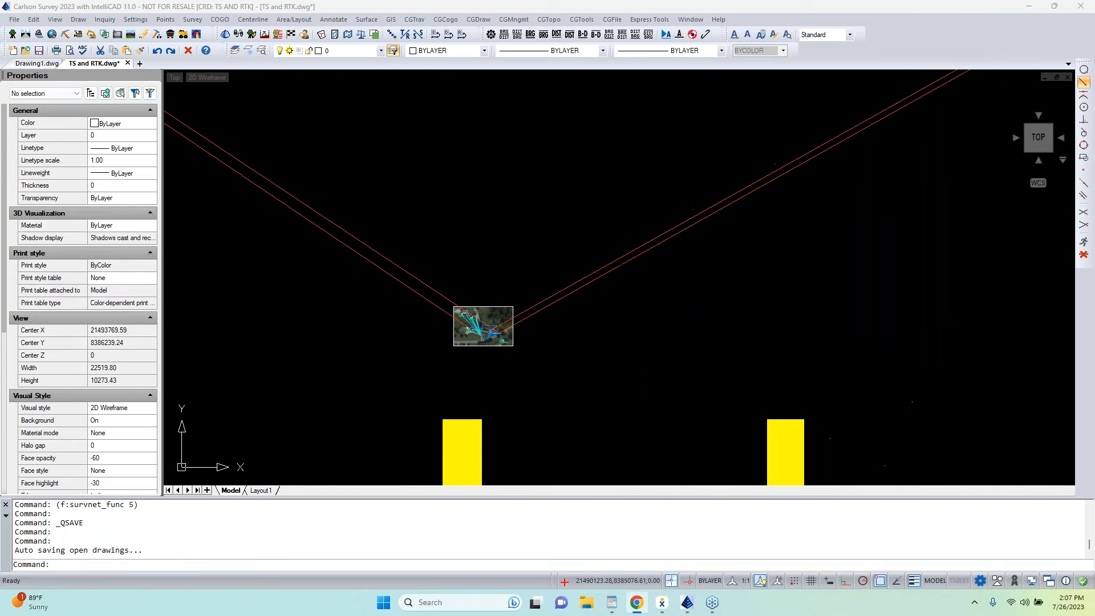
scroll(482, 333, up, 4)
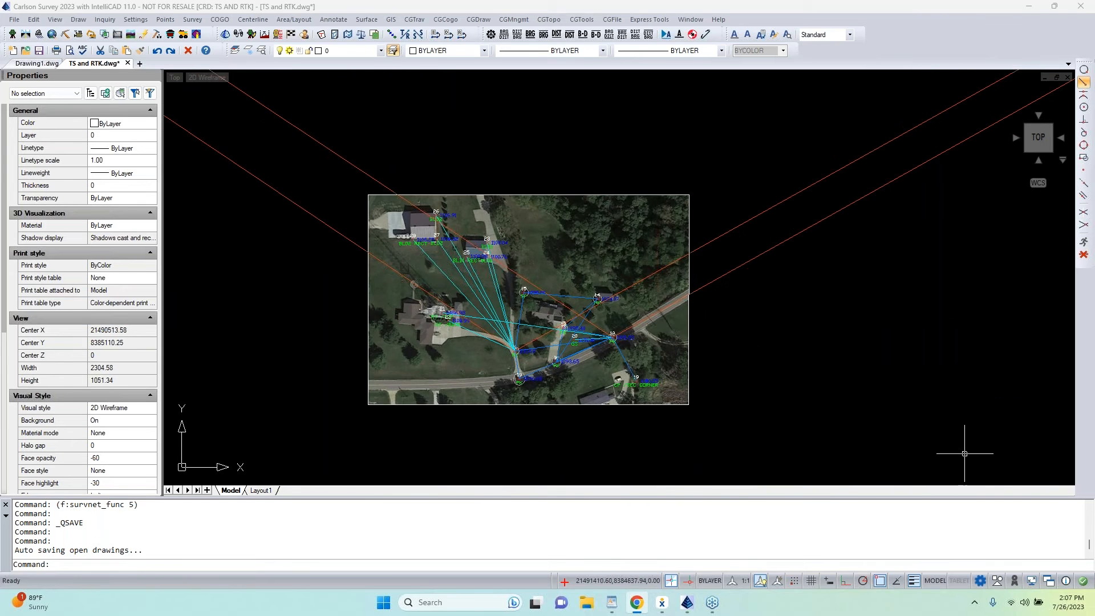
scroll(852, 352, up, 1)
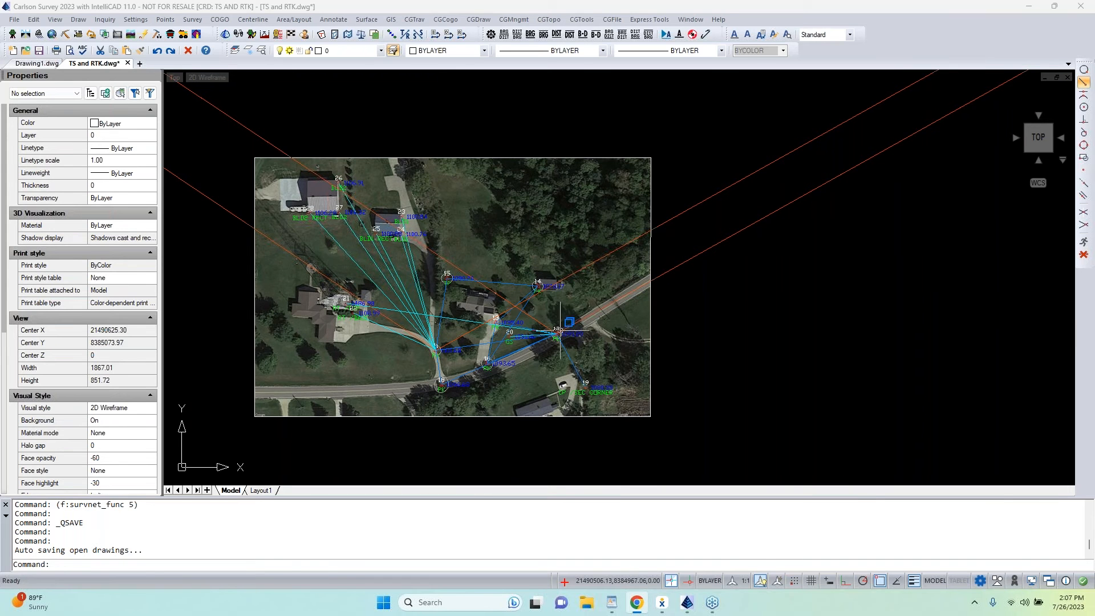
scroll(450, 350, up, 3)
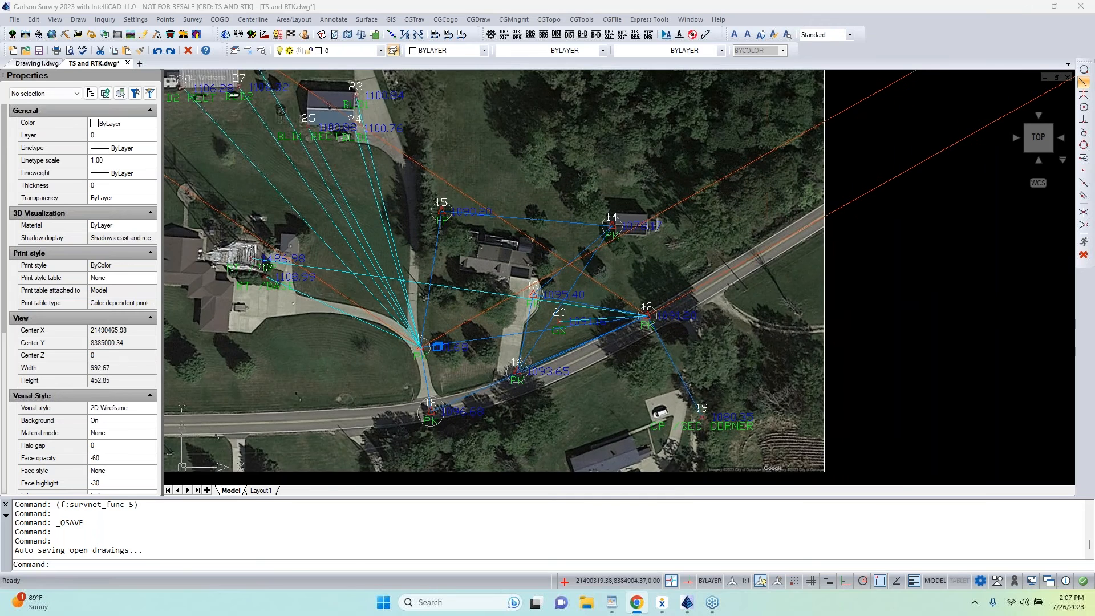
scroll(398, 346, up, 1)
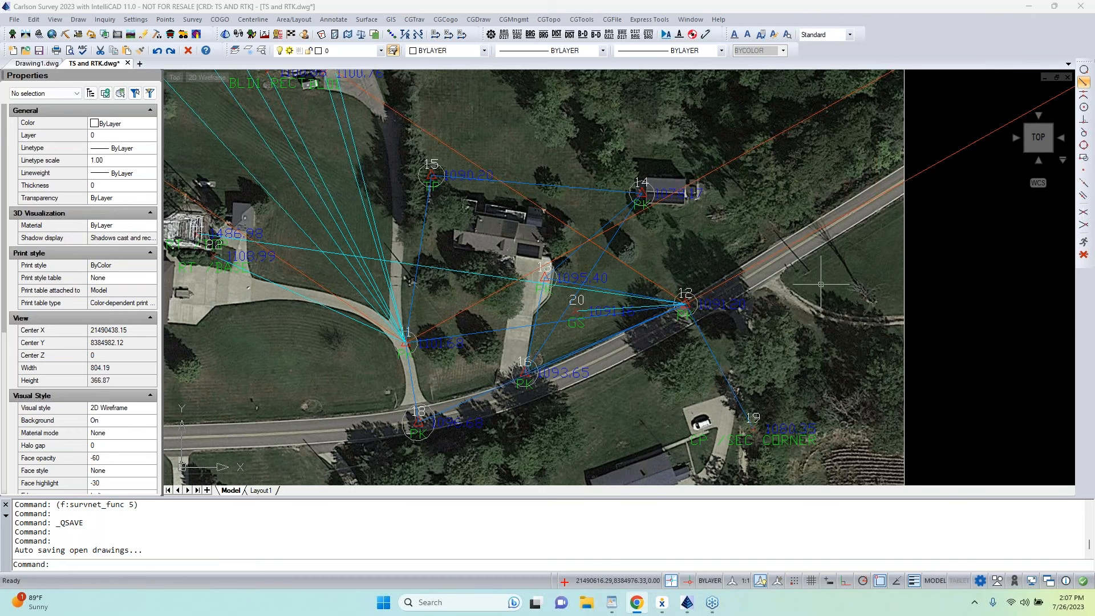
scroll(827, 292, down, 2)
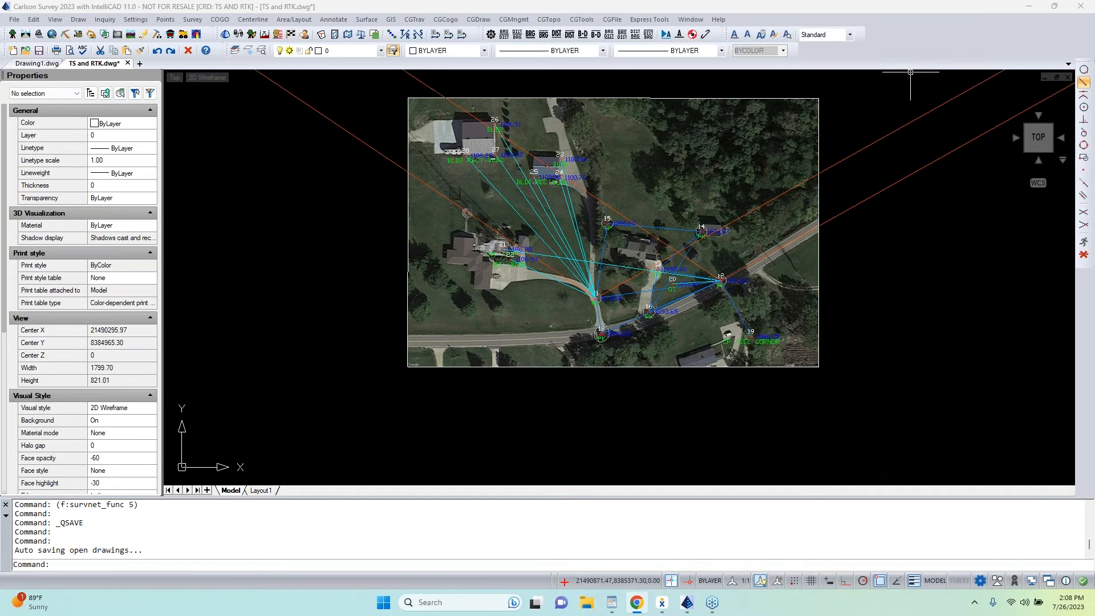
scroll(852, 97, up, 1)
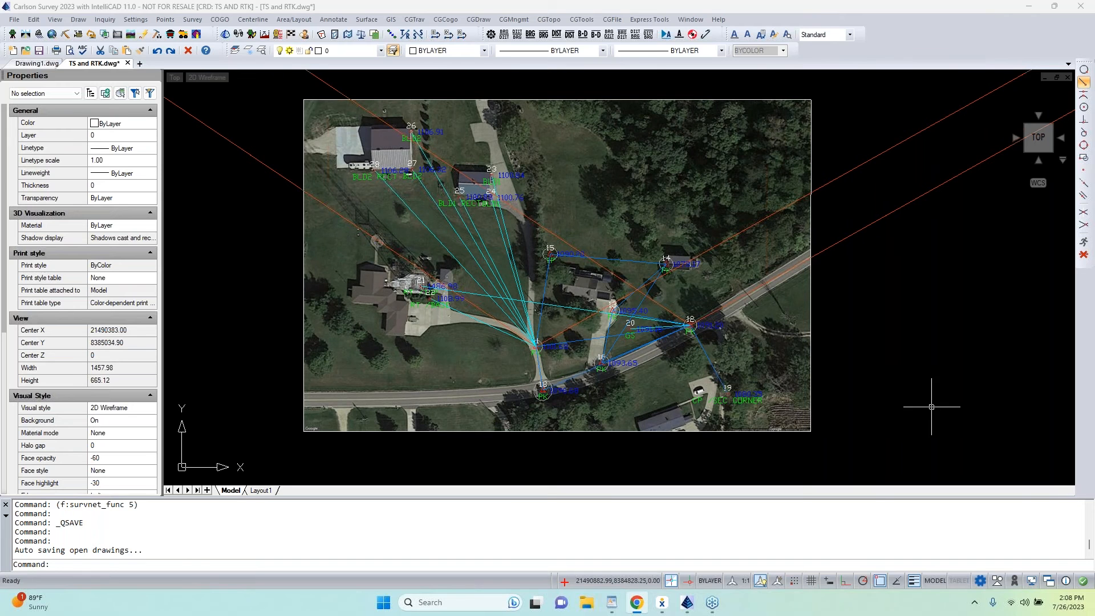
Start SurvNET Least Squares and open the coordinate system settings of the SurvNet-LEN.prj project
click(194, 19)
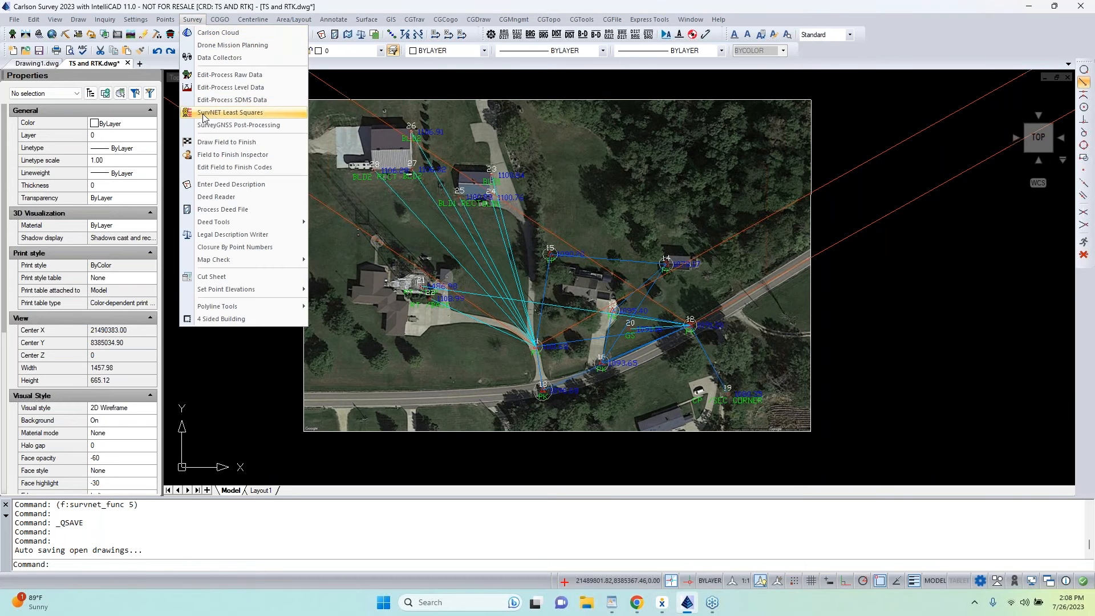
click(204, 113)
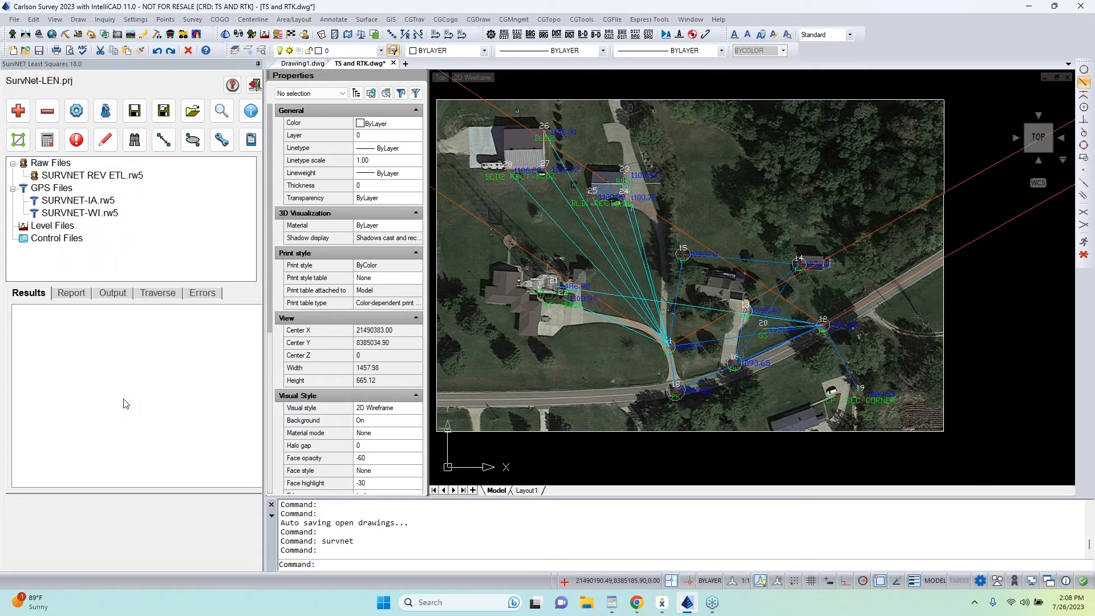
click(79, 136)
click(77, 112)
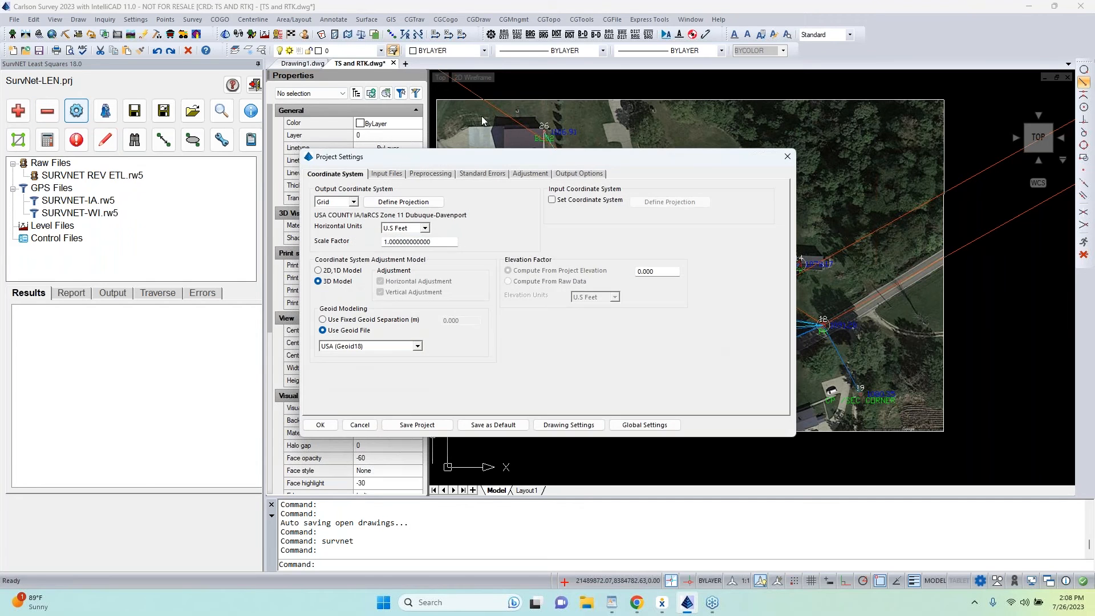
drag(567, 152, 478, 73)
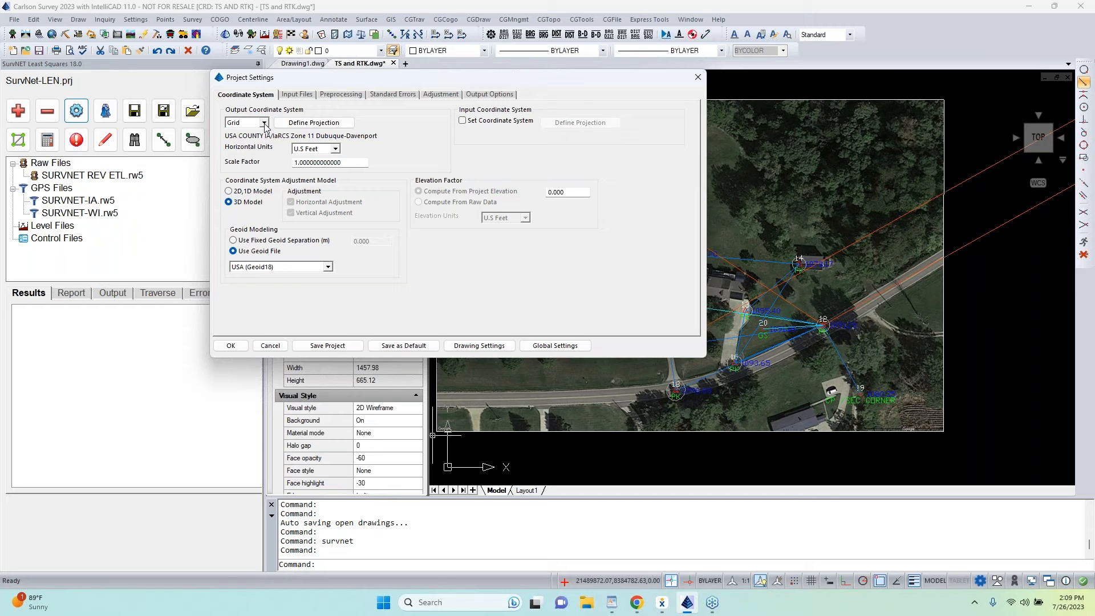
Review the available output projections and compare the 2D,1D and 3D adjustment model options, ending on 3D Model
click(312, 123)
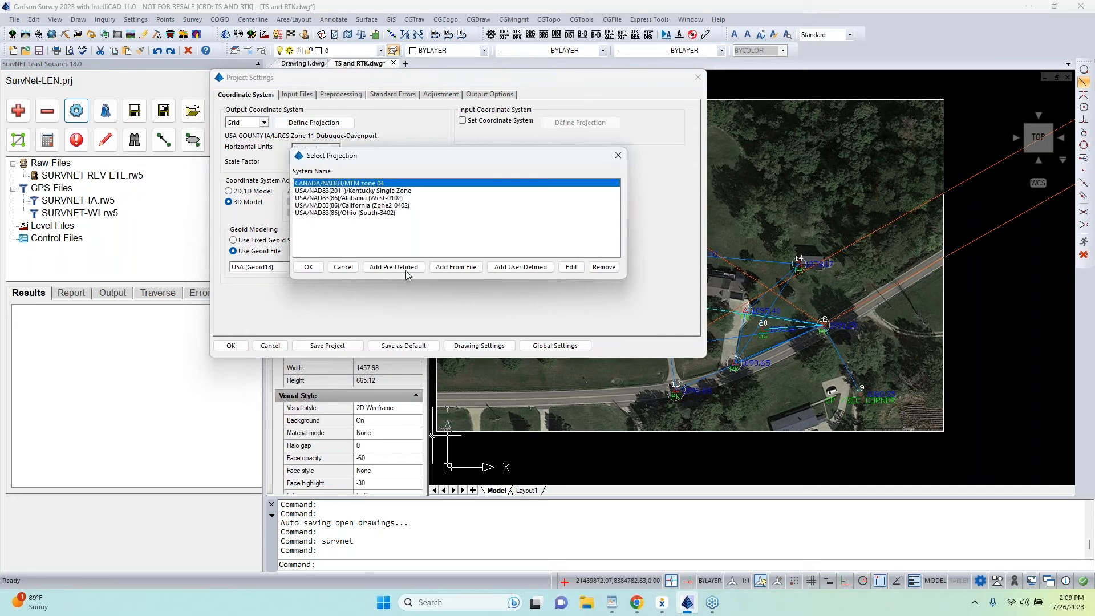
click(619, 160)
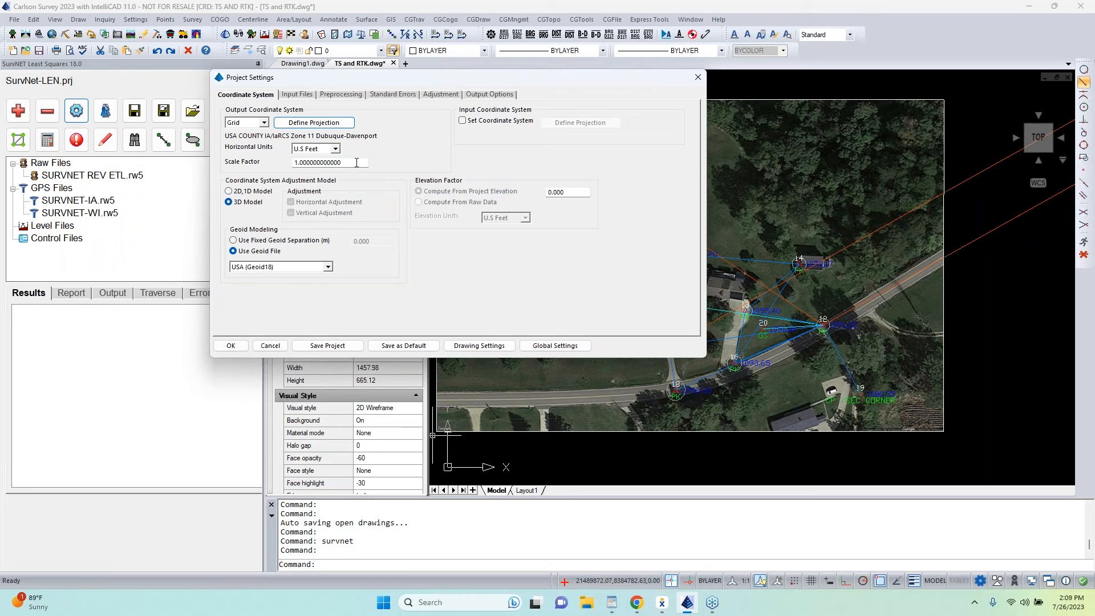
click(229, 202)
click(228, 191)
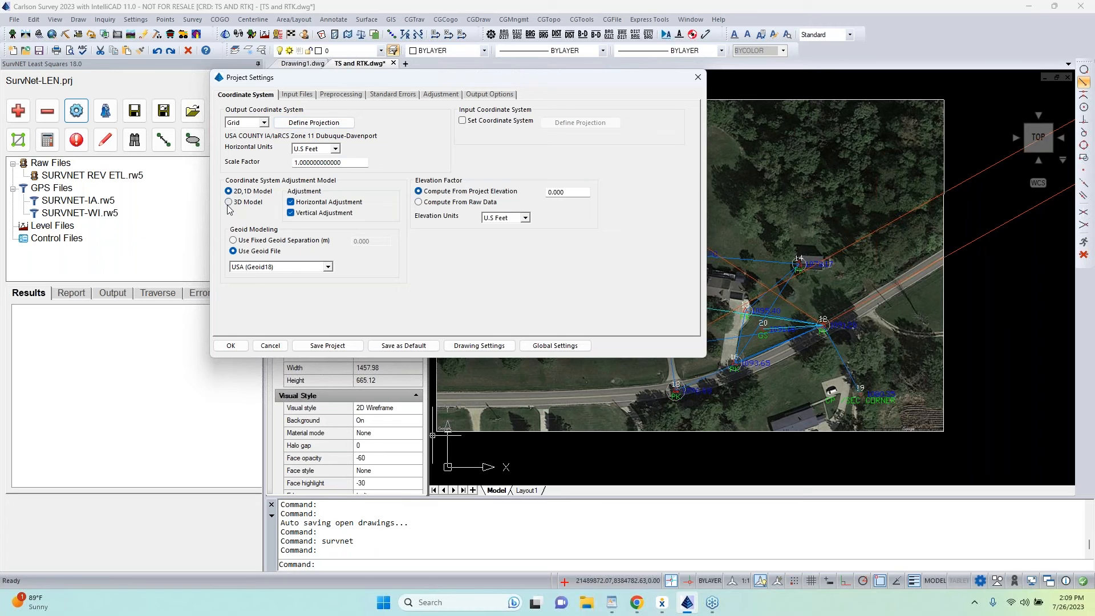
click(229, 201)
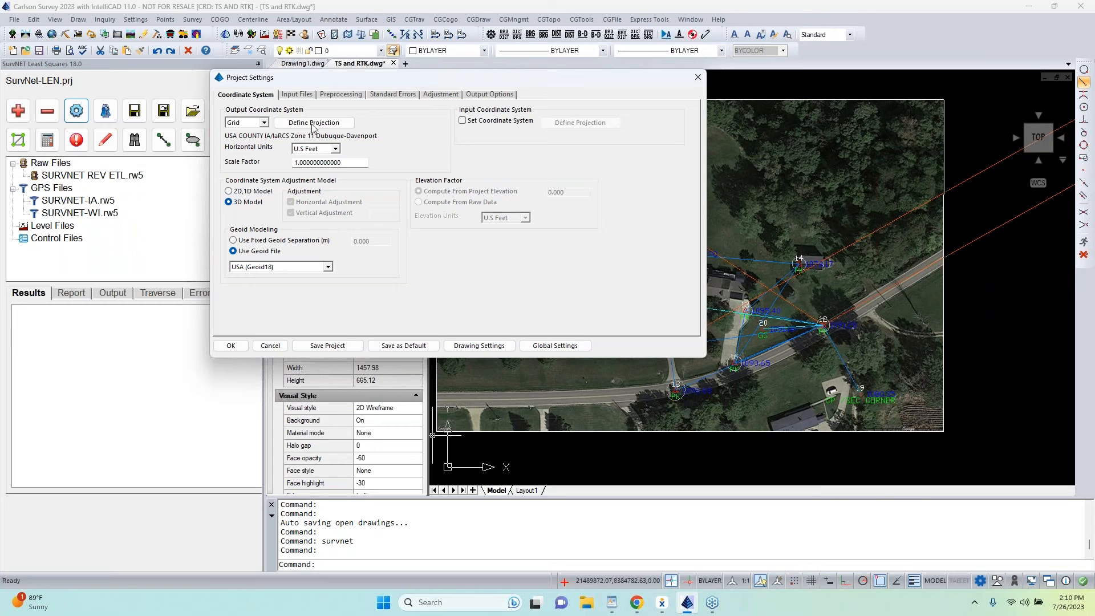
Review the input file settings for including GPS vectors in raw data and the unit choices for GPS vector files
click(308, 95)
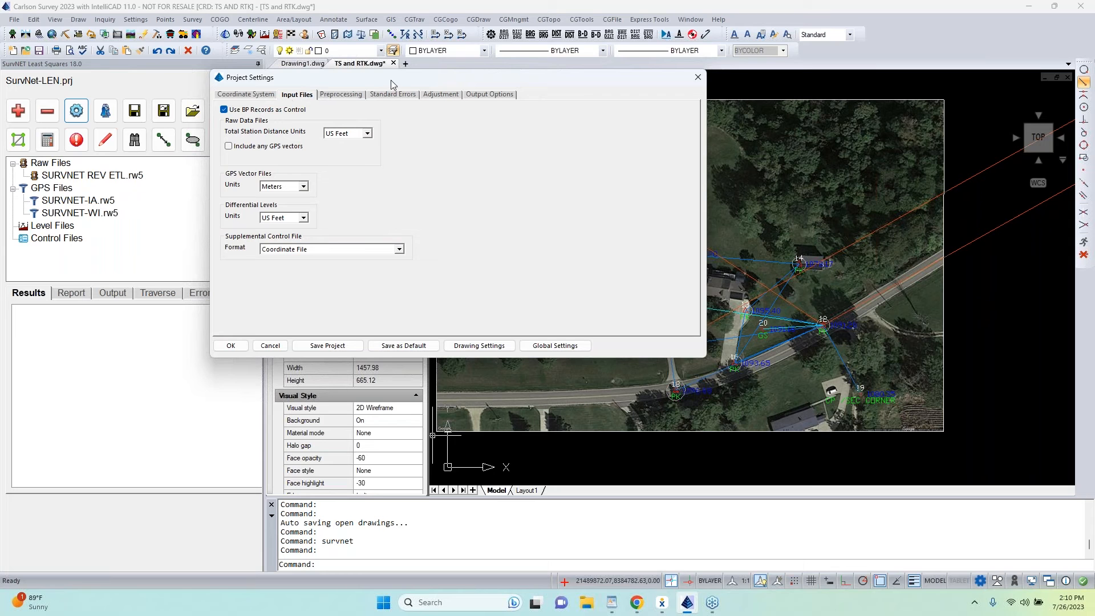
drag(392, 84, 530, 118)
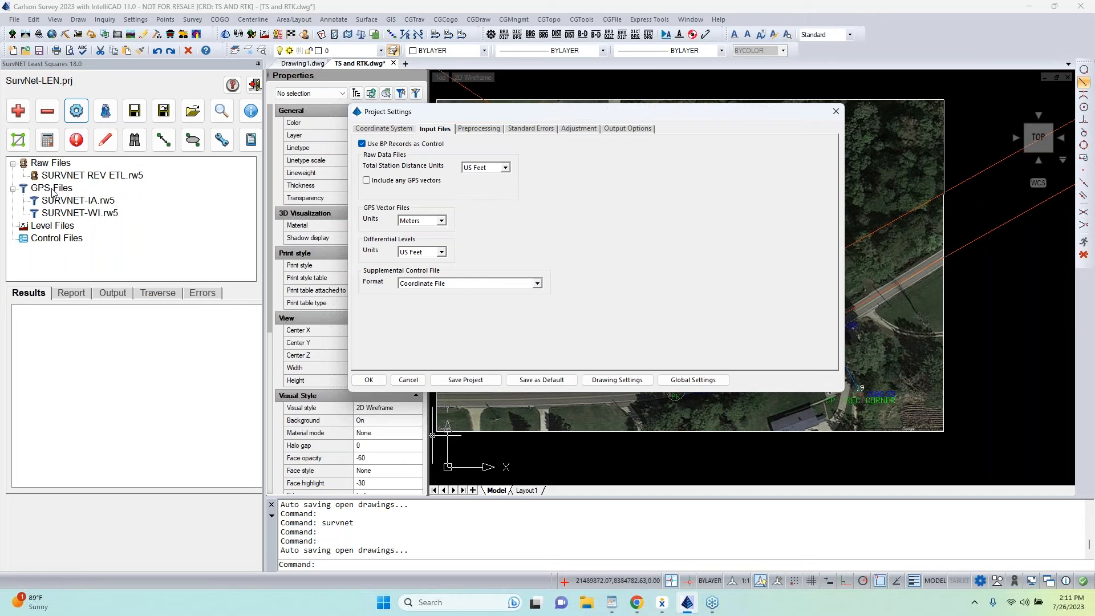
click(367, 181)
click(367, 181)
click(443, 222)
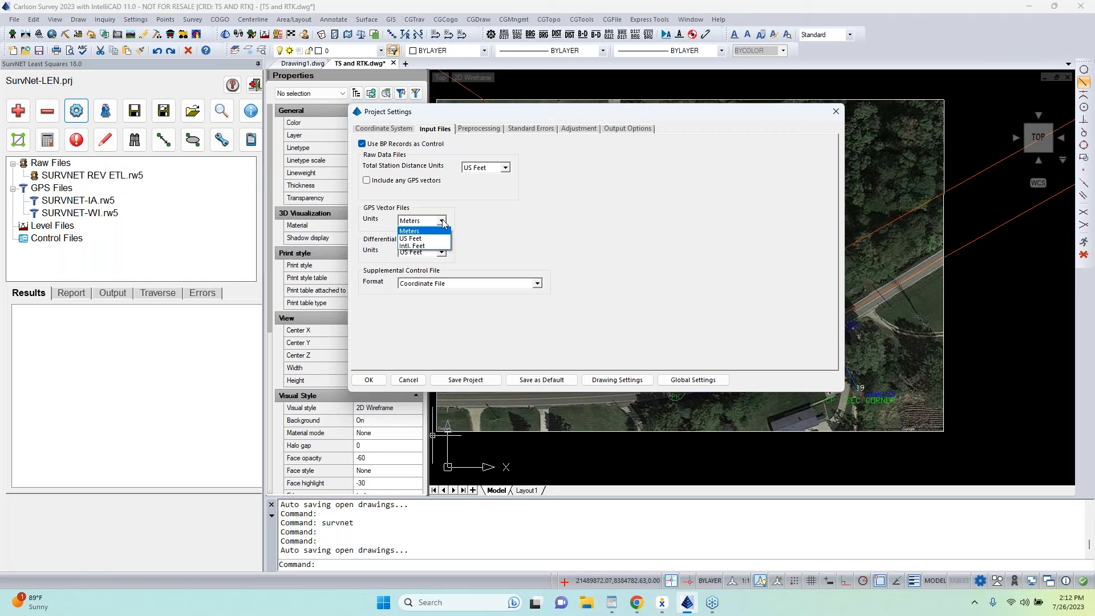
click(443, 222)
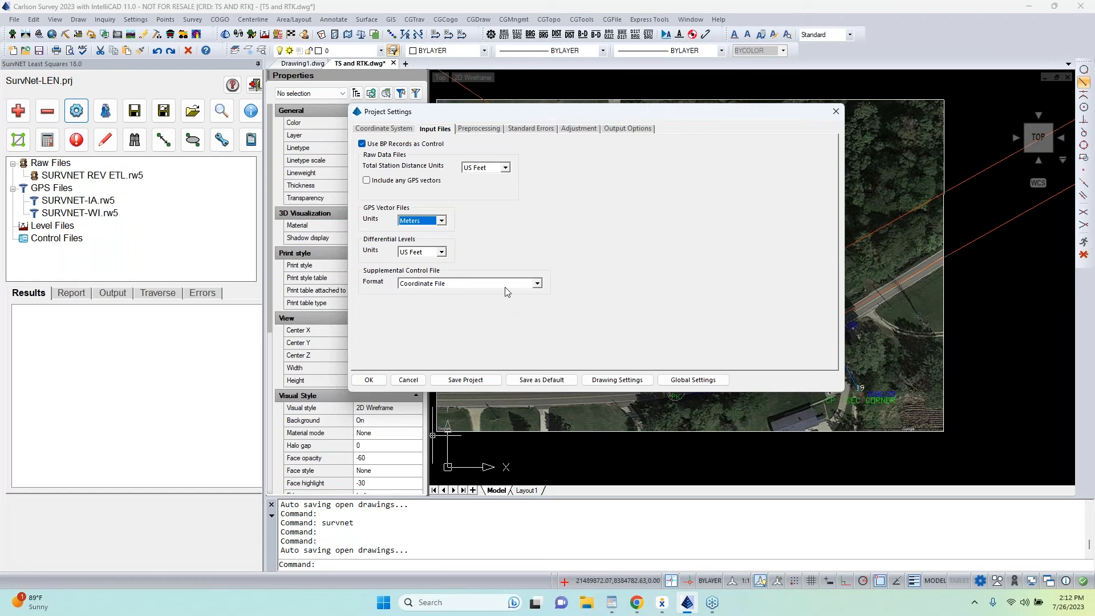
Set the supplemental control file format to ASCII (NEZ) P,N,E,Z,D
click(538, 284)
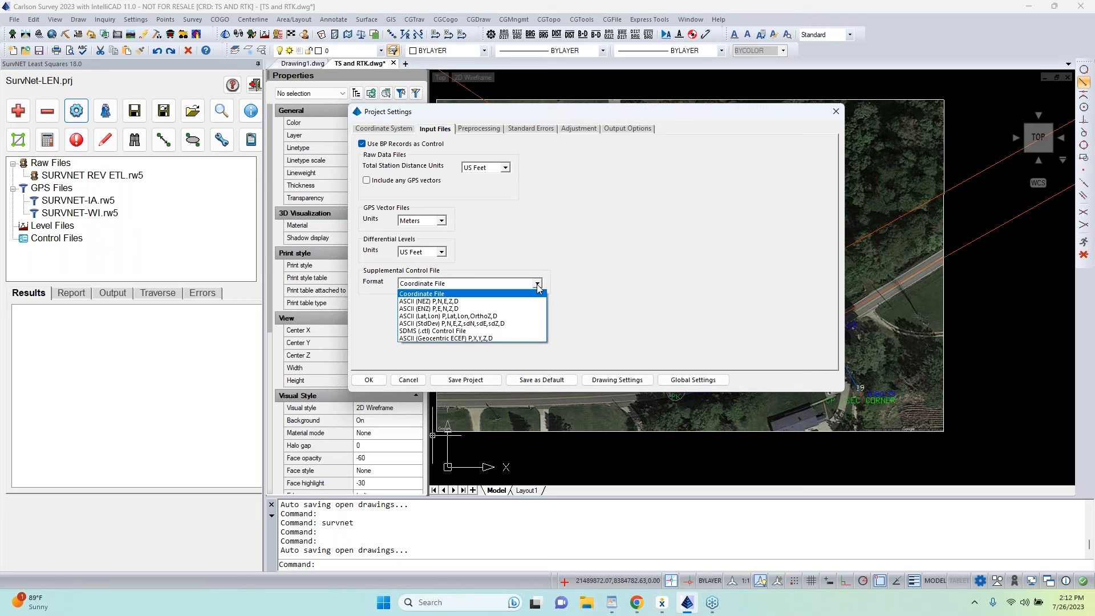
click(538, 287)
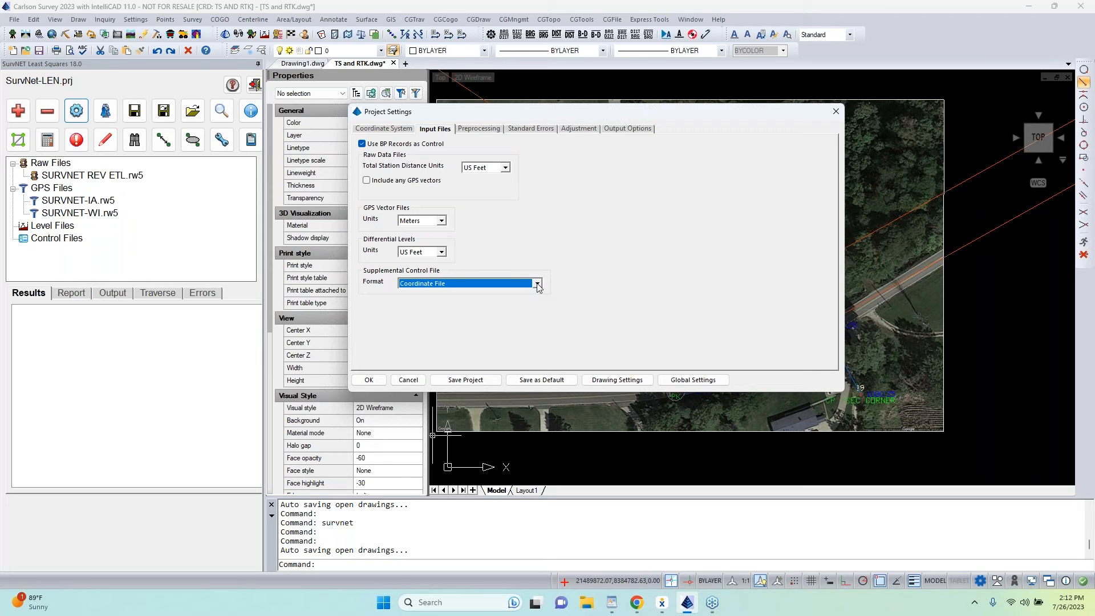
click(538, 284)
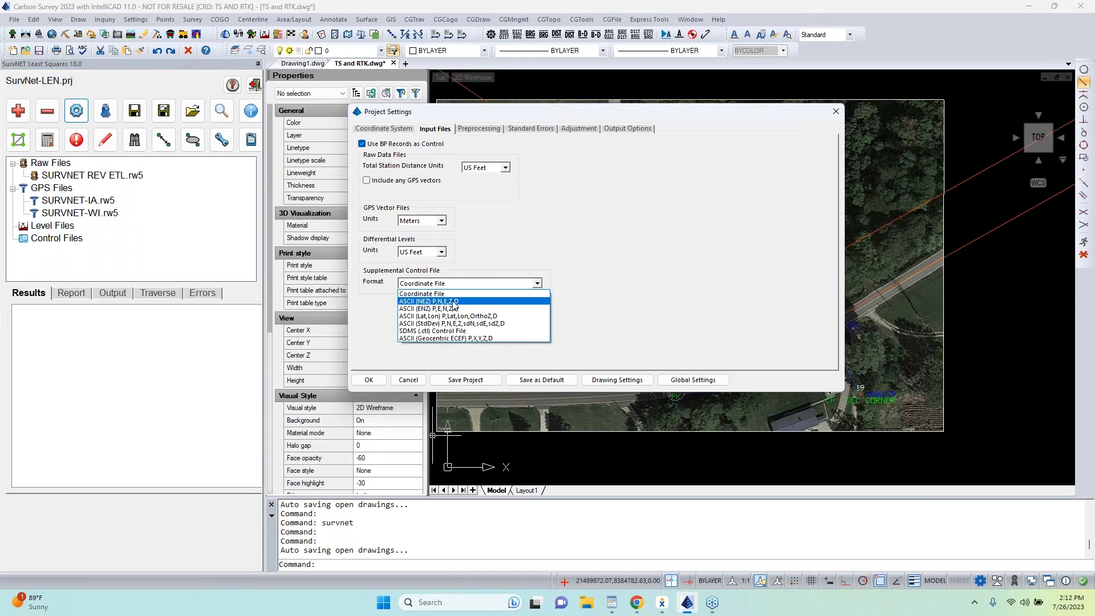
click(453, 302)
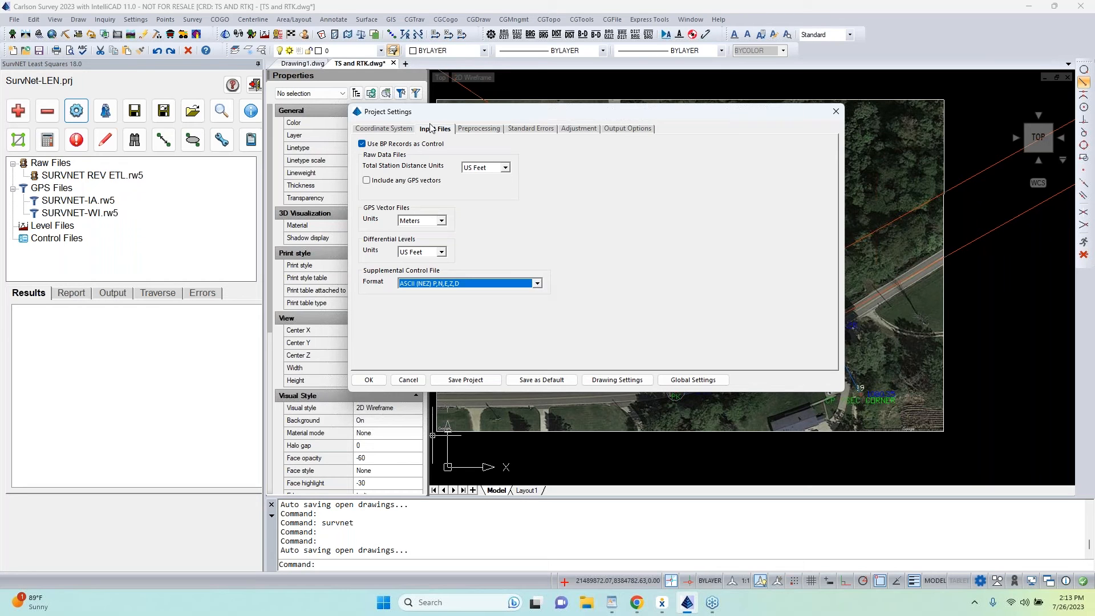
Review the preprocessing settings, including the point number substitution string and the ordered traverse point list used for computing closures
click(477, 128)
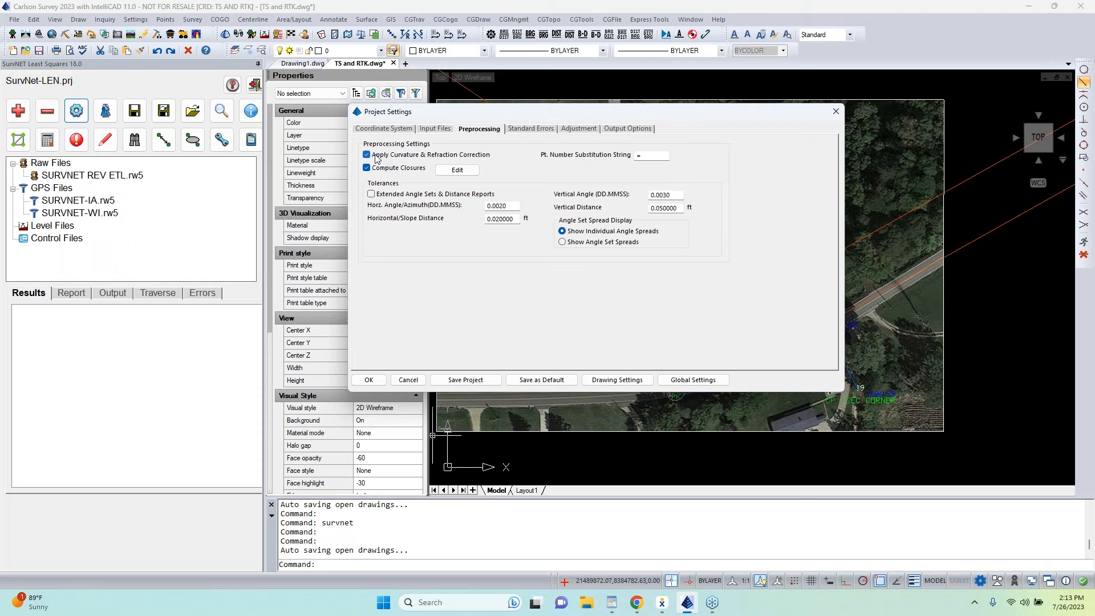
click(647, 156)
click(455, 170)
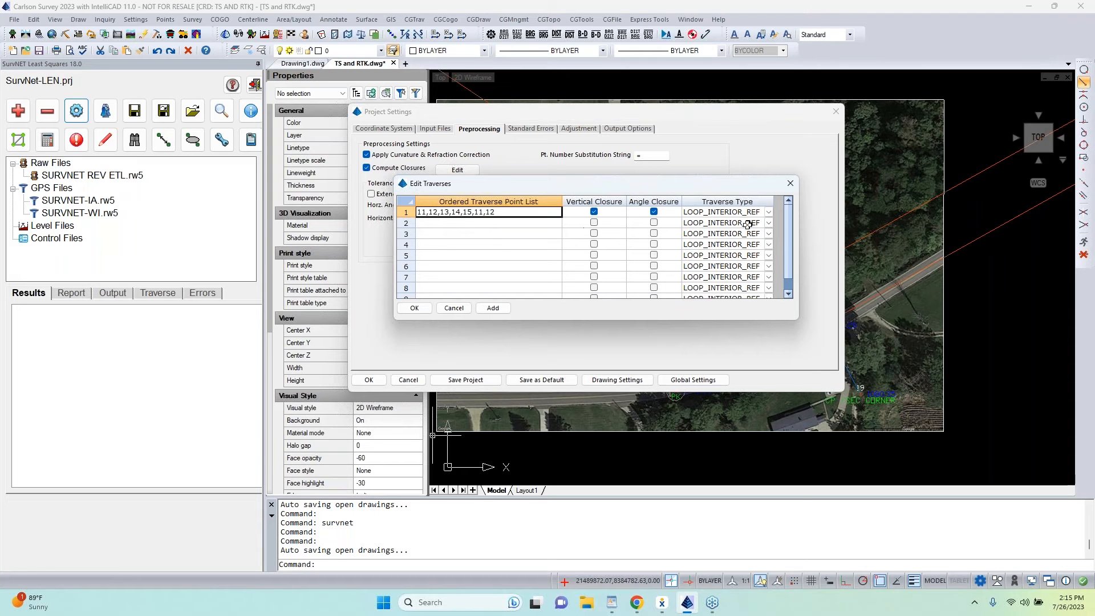
click(790, 185)
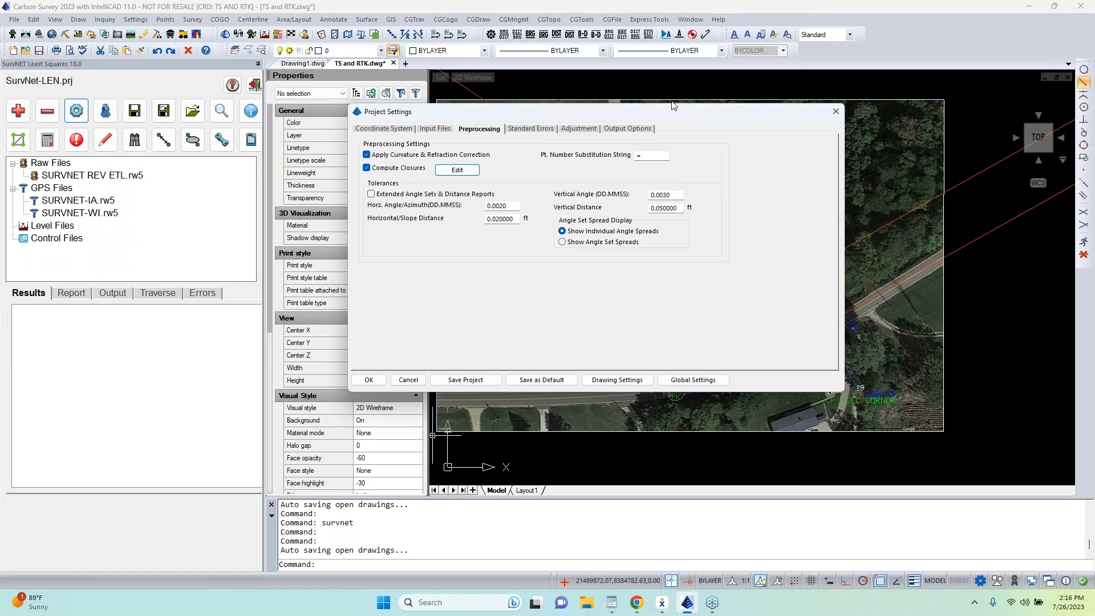
click(457, 171)
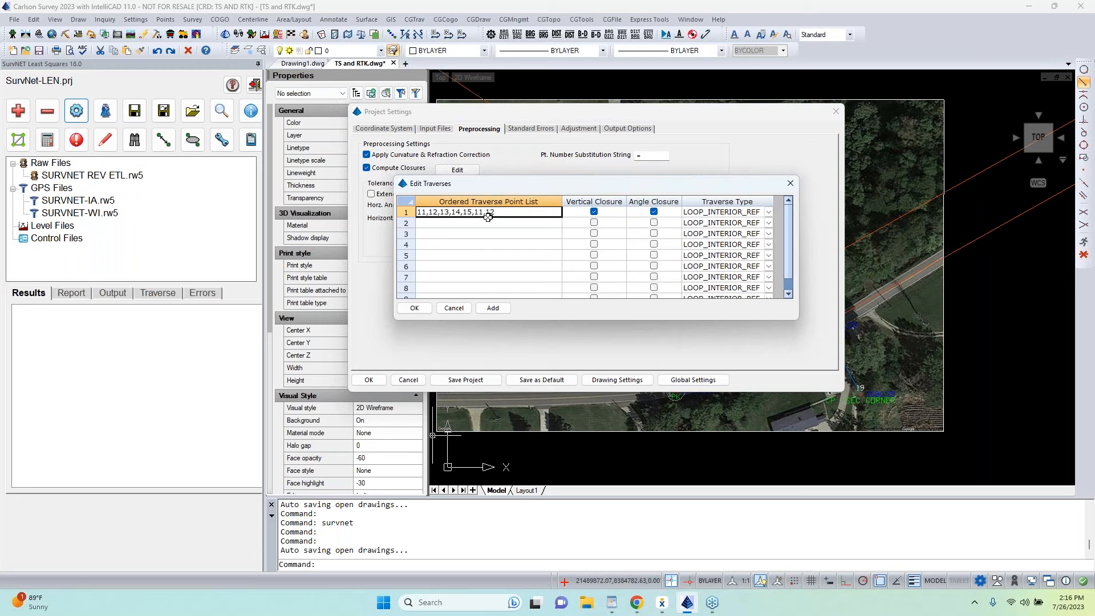
click(790, 184)
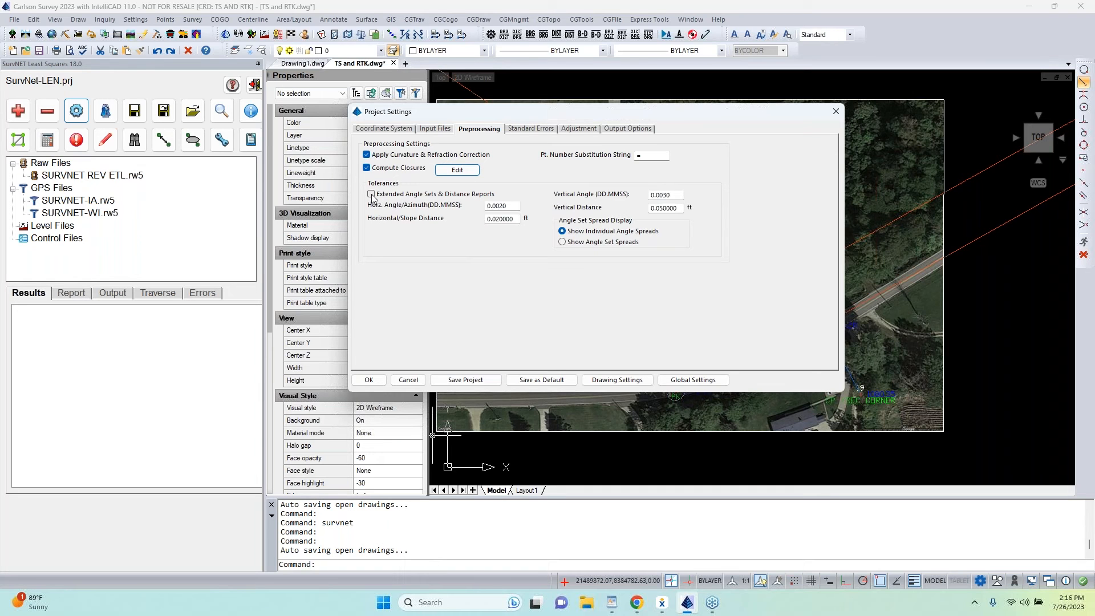
Review the angle and distance tolerances and set the angle set spread display to Show Angle Set Spreads
click(504, 206)
drag(517, 219, 487, 218)
click(511, 206)
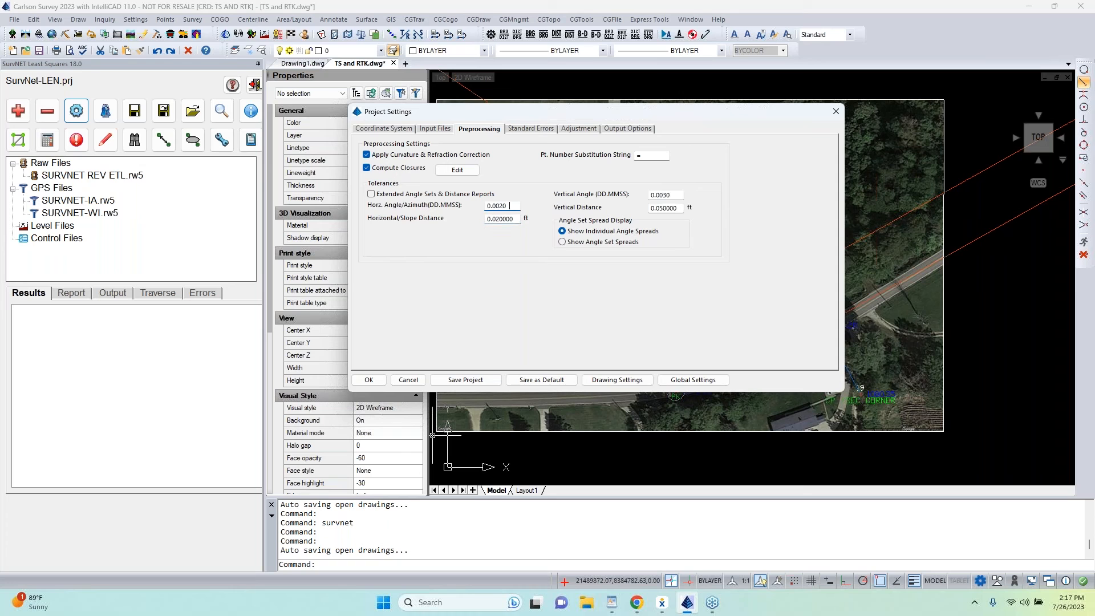
click(516, 219)
click(677, 197)
click(562, 242)
Review the standard errors for distance constant, angle pointing, target and instrument centering, and instrument height
click(533, 129)
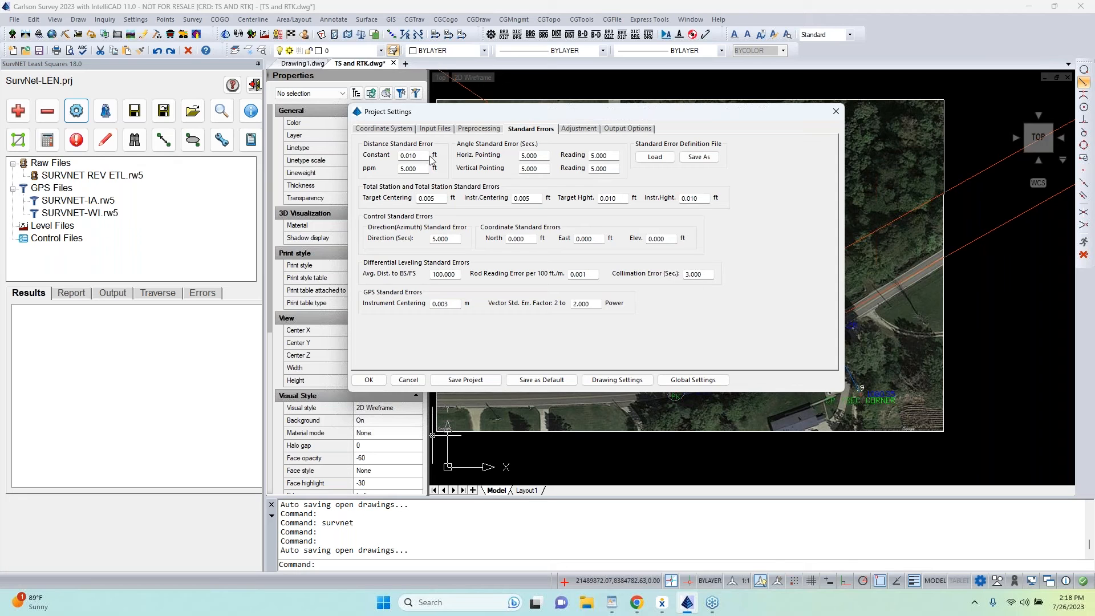
drag(427, 156, 399, 155)
double_click(539, 156)
double_click(434, 198)
click(538, 198)
click(701, 200)
Try control coordinate standard errors of .05 ft for north and east and .10 ft for elevation
double_click(458, 238)
click(531, 240)
double_click(530, 240)
text(.05)
double_click(589, 240)
text(.05)
key(Tab)
text(.10)
Reset the north, east and elevation control coordinate standard errors to 0
double_click(527, 238)
text(0)
double_click(583, 239)
text(0)
double_click(663, 238)
text(0)
Review the GPS standard errors for instrument centering and the vector standard error factor
click(434, 306)
drag(451, 303, 426, 304)
click(454, 305)
drag(592, 304, 532, 298)
click(594, 304)
Review the least squares adjustment options for maximum iterations, convergence threshold and confidence interval
click(589, 130)
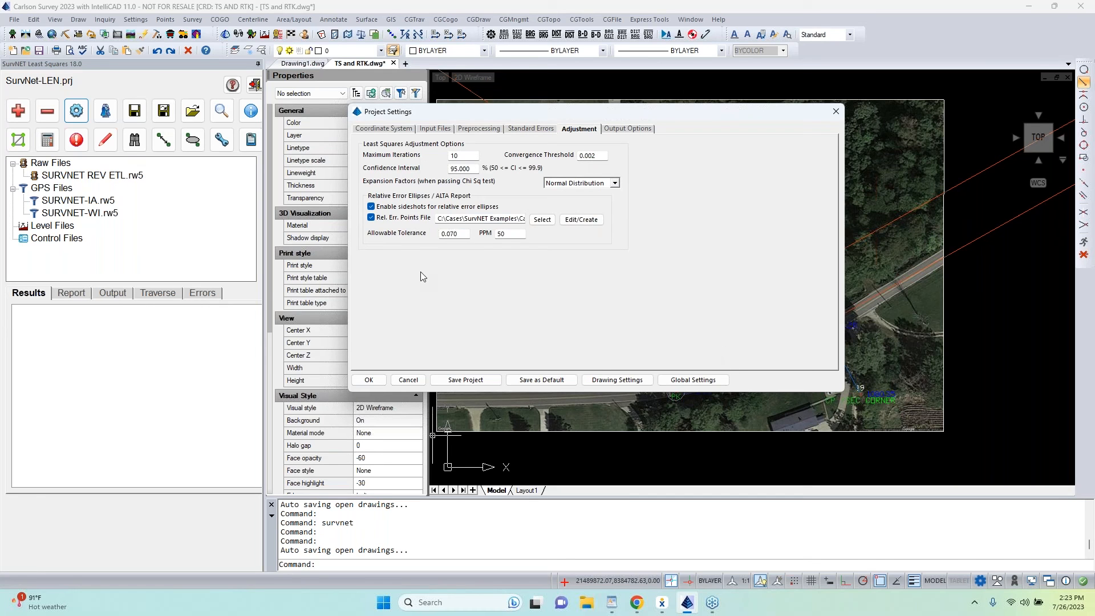
click(455, 157)
click(601, 157)
double_click(600, 158)
double_click(460, 155)
click(466, 169)
double_click(466, 170)
Check the expansion factor choices, keep Normal Distribution, and review the allowable tolerance and PPM for the ALTA report
click(616, 182)
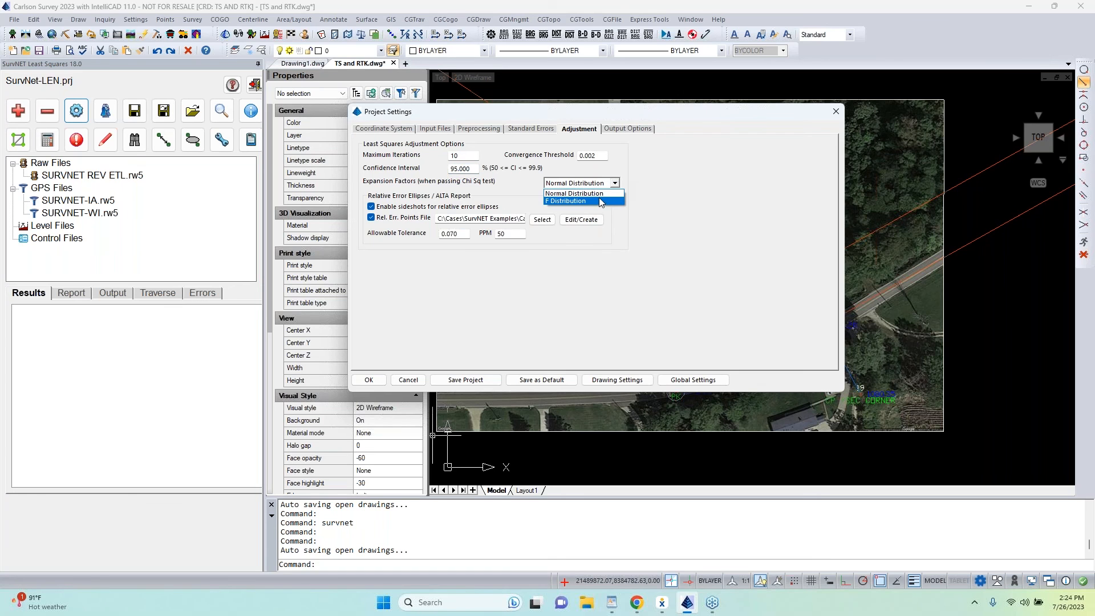
click(602, 194)
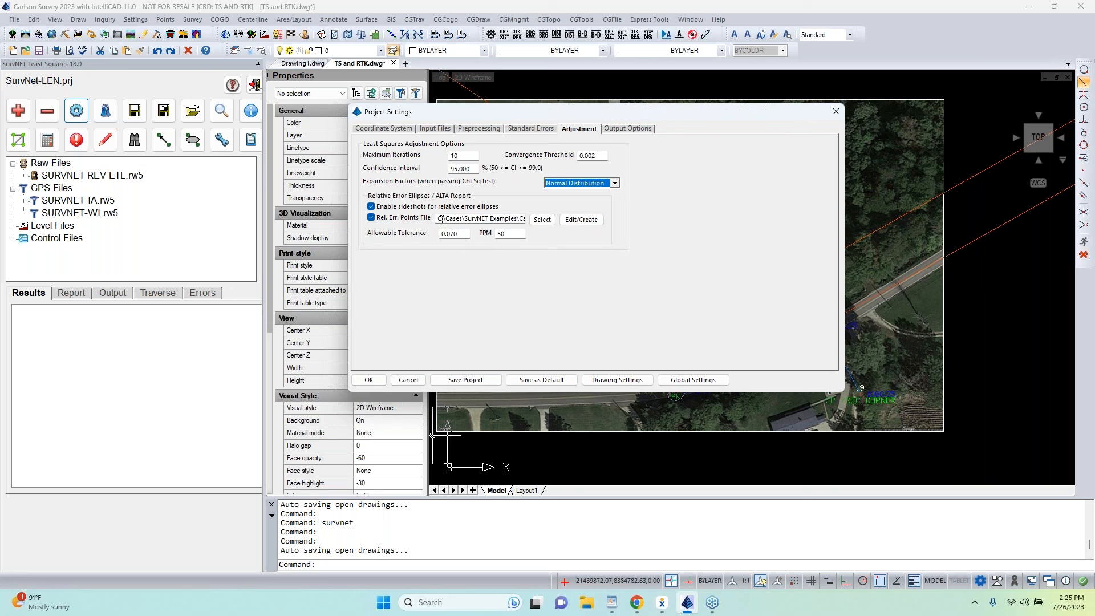
click(466, 234)
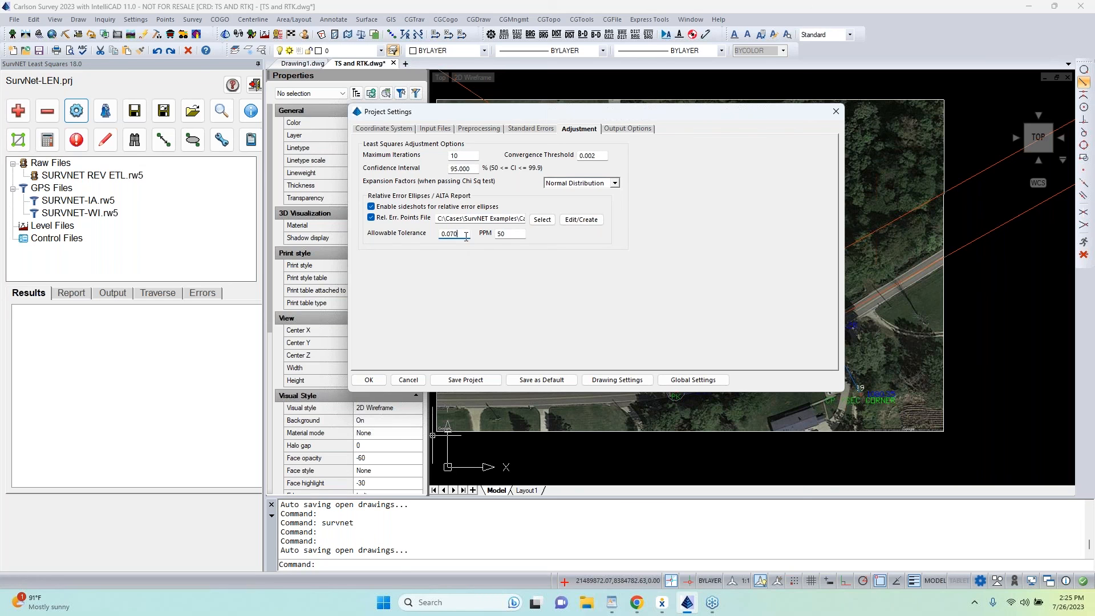
click(508, 240)
Open the relative error points file and examine the points and description entry listed for all-connection ALTA testing
click(581, 220)
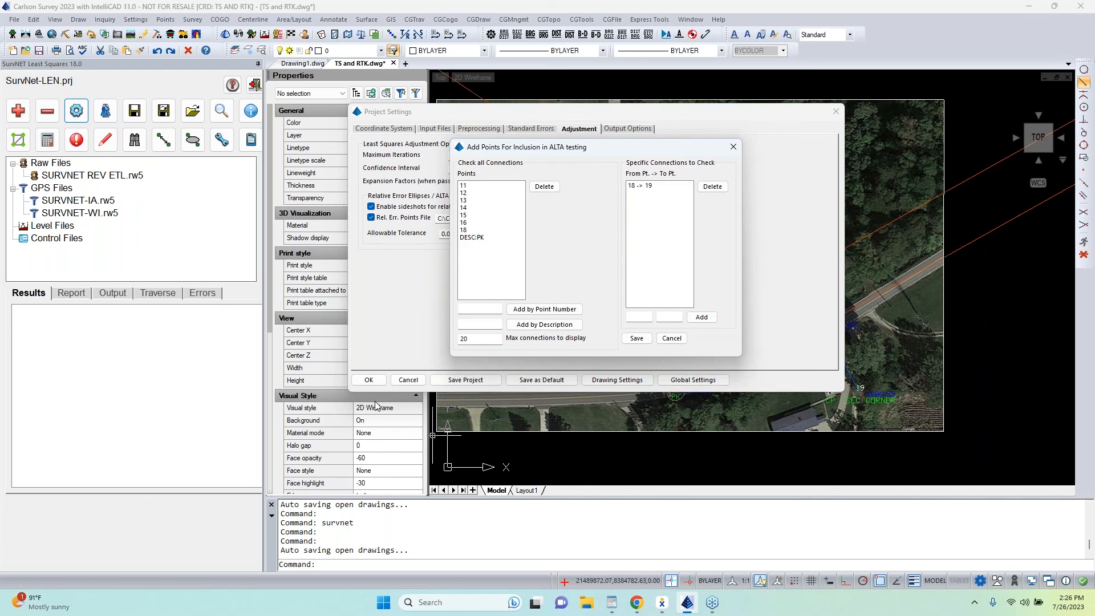
click(467, 187)
click(466, 194)
click(467, 201)
click(467, 208)
click(467, 222)
click(466, 230)
click(468, 186)
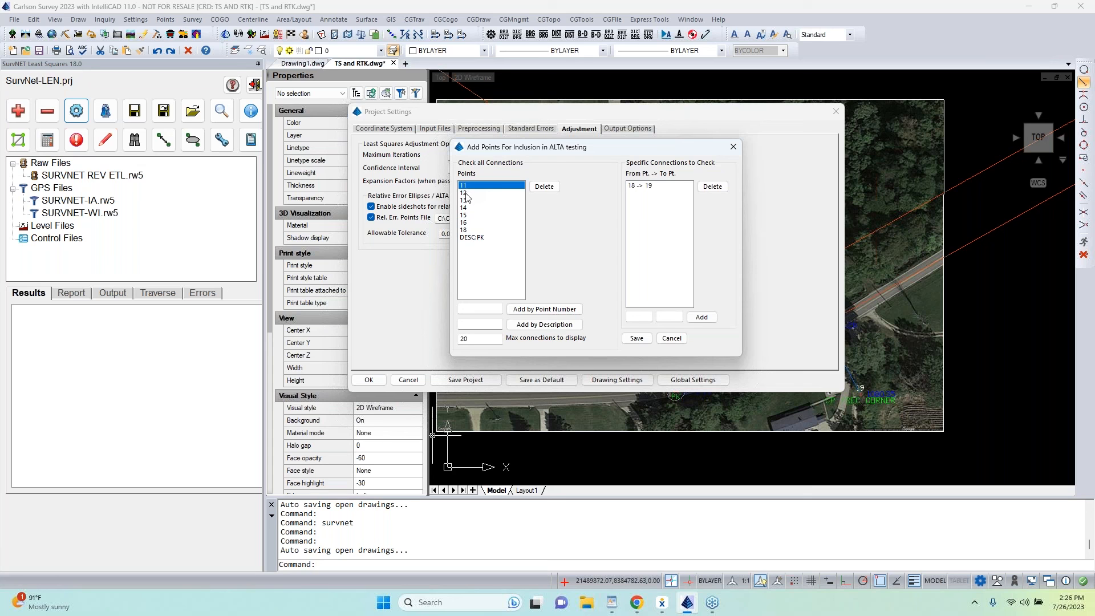
click(467, 192)
click(466, 185)
click(467, 200)
click(466, 185)
click(466, 207)
click(465, 186)
click(466, 215)
click(463, 193)
click(469, 200)
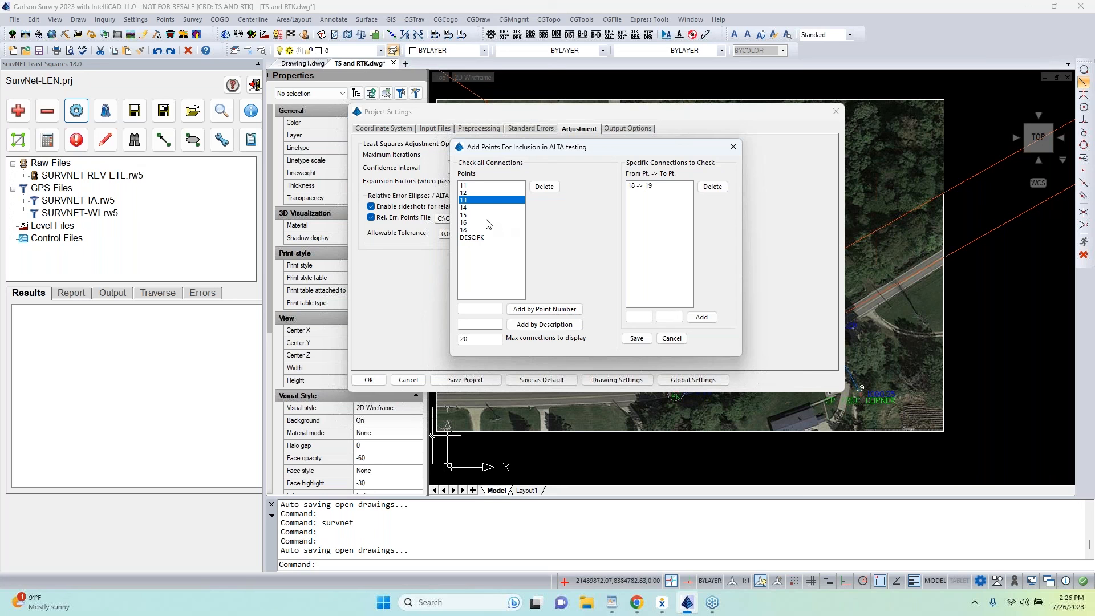
click(470, 193)
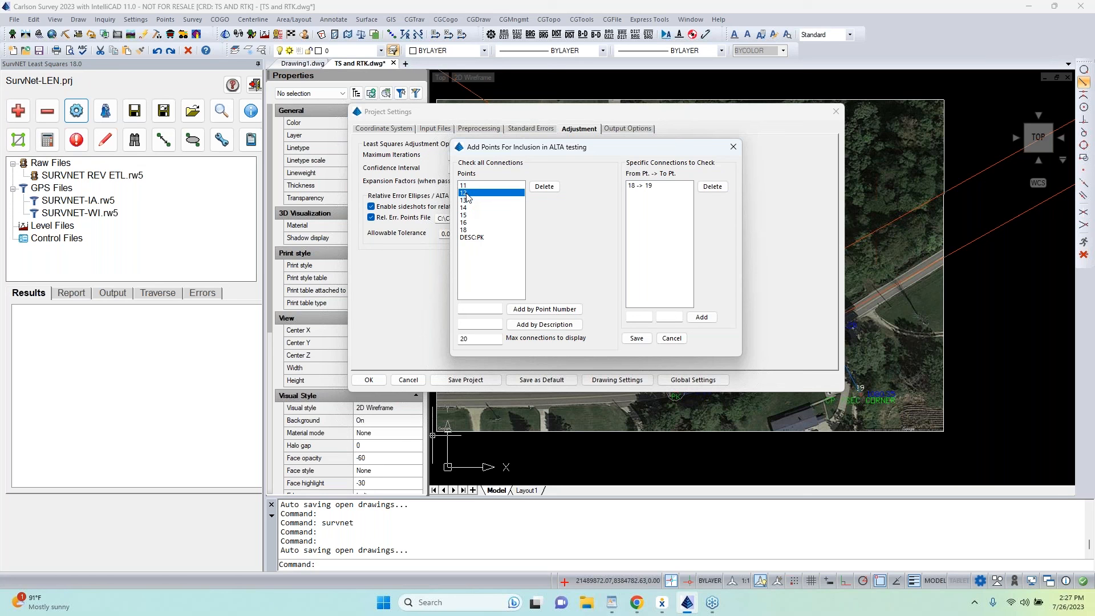
click(478, 238)
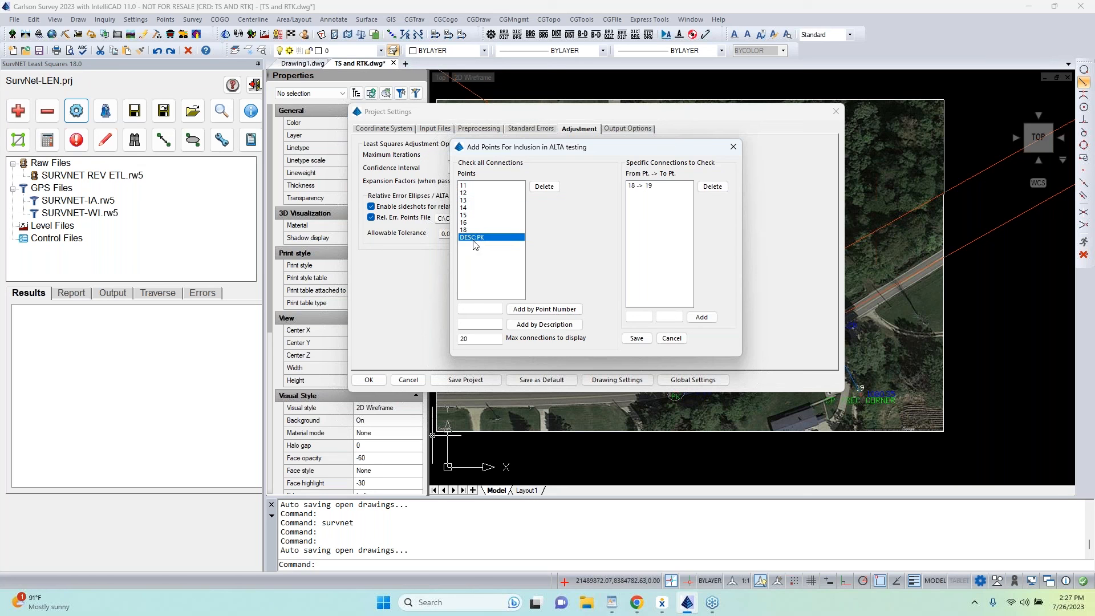
Try entering irf as a point description for ALTA testing, clear it, and close the point list without saving
click(533, 326)
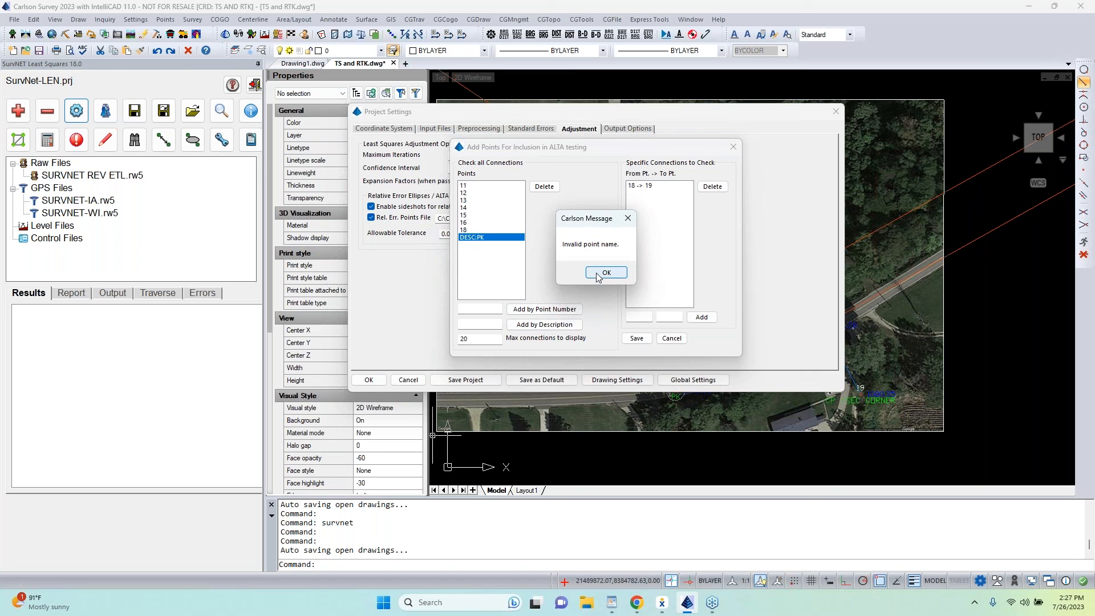
click(605, 273)
click(501, 323)
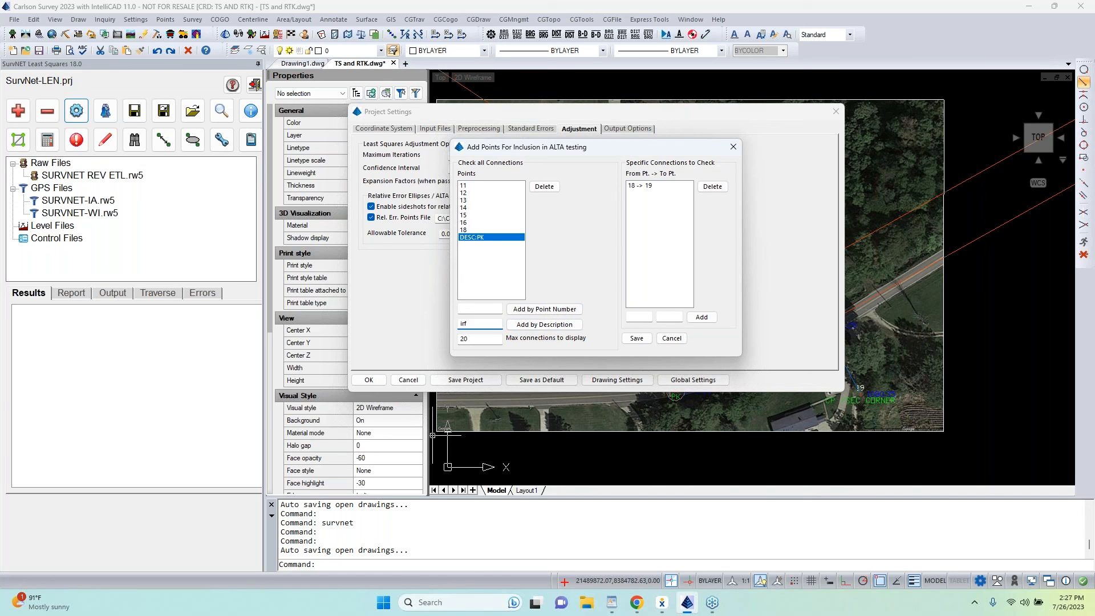
text(irf)
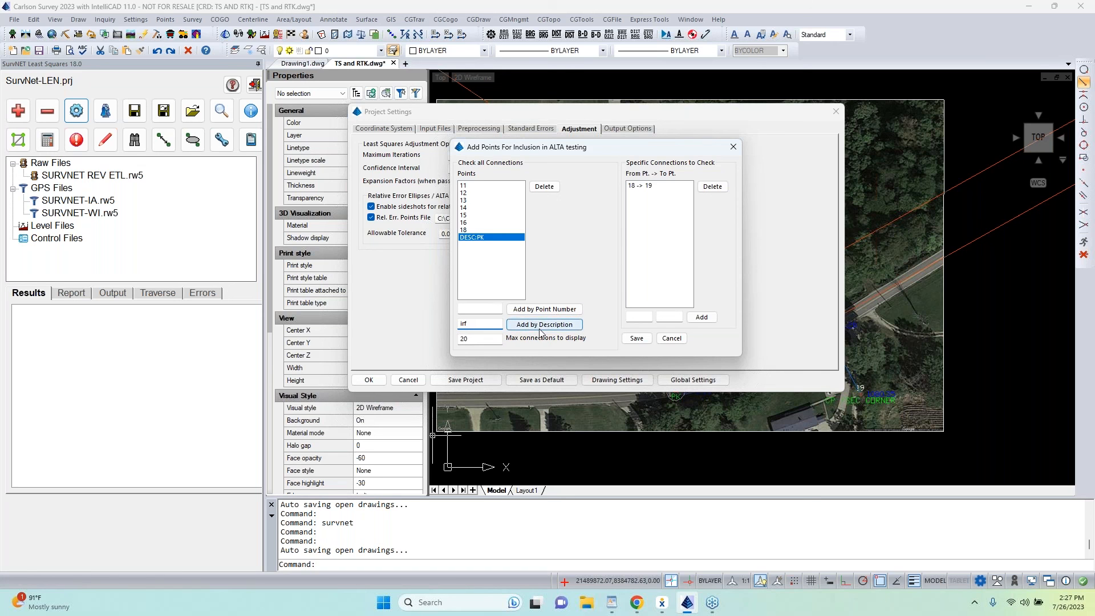
double_click(461, 323)
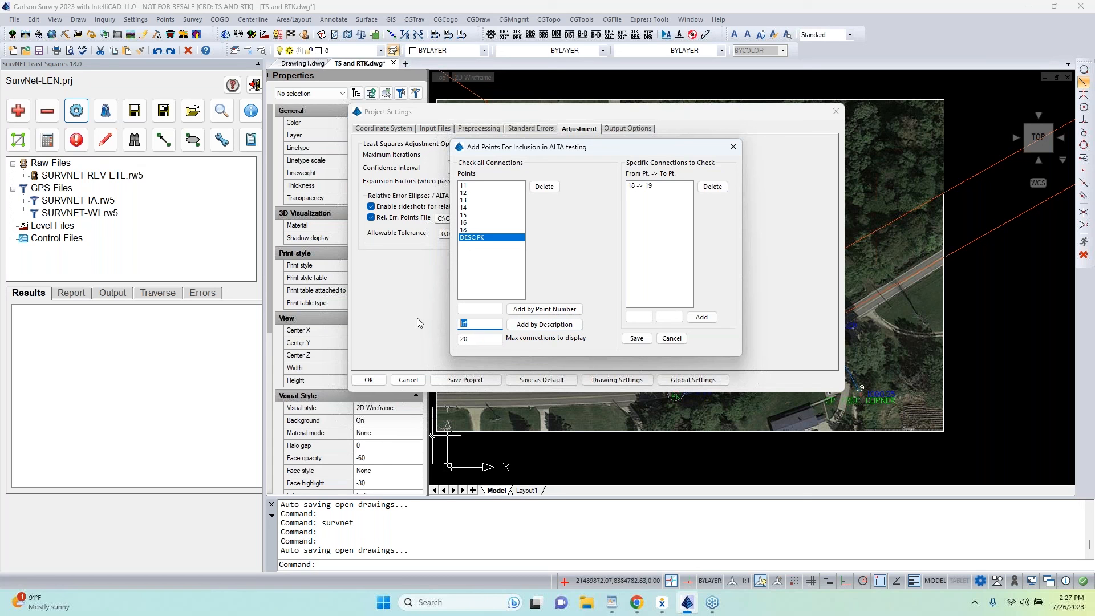
key(BackSpace)
click(635, 186)
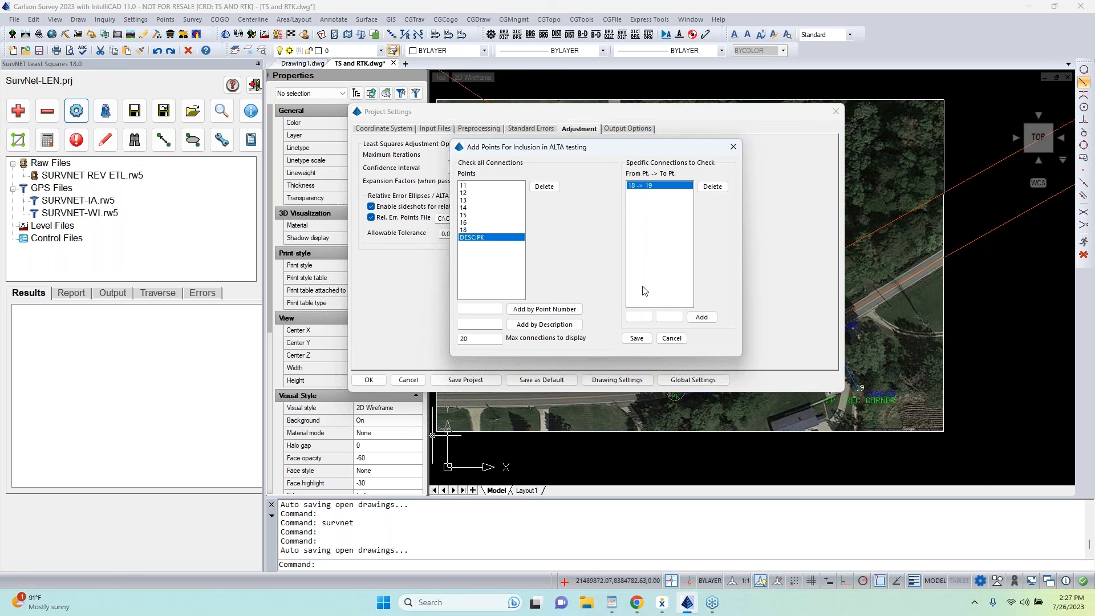
click(737, 147)
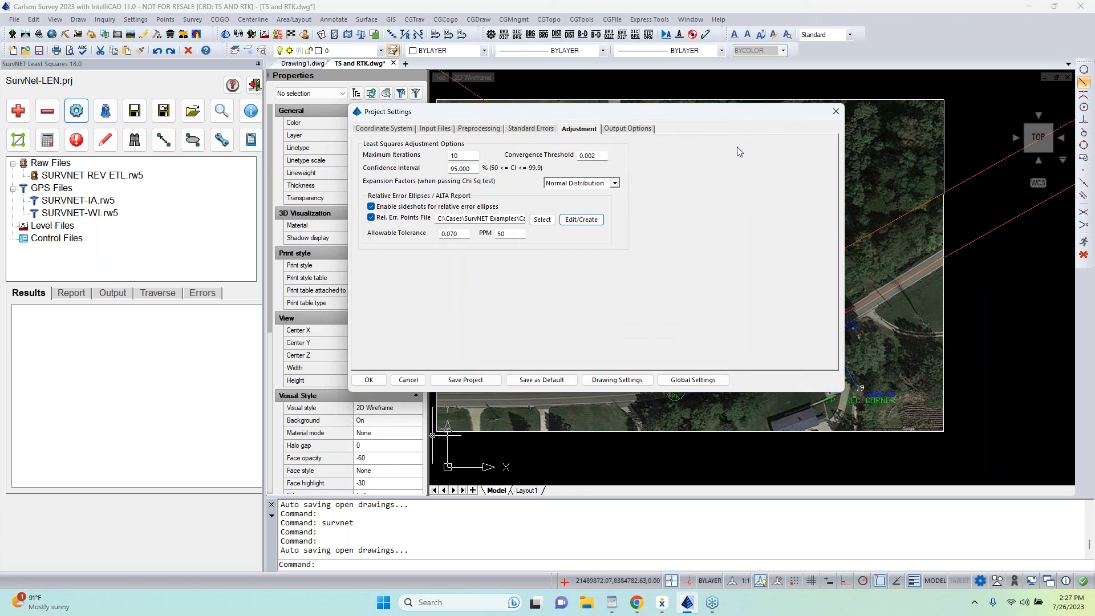
Try the PT_TO_PT traverse type for the second traverse in the closures list and close the list without saving
click(481, 129)
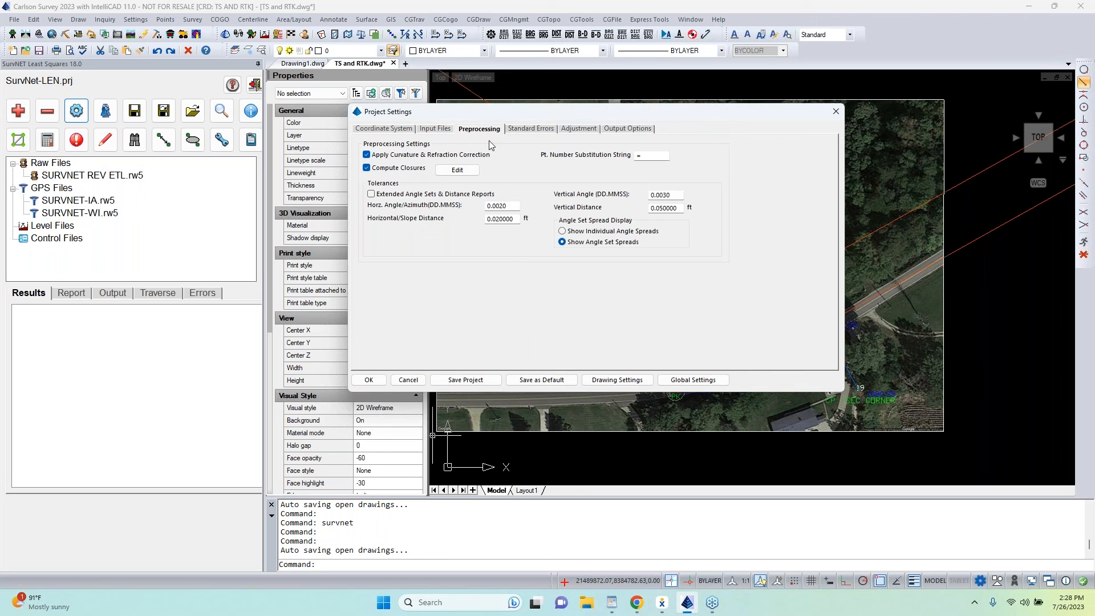
click(518, 127)
click(429, 128)
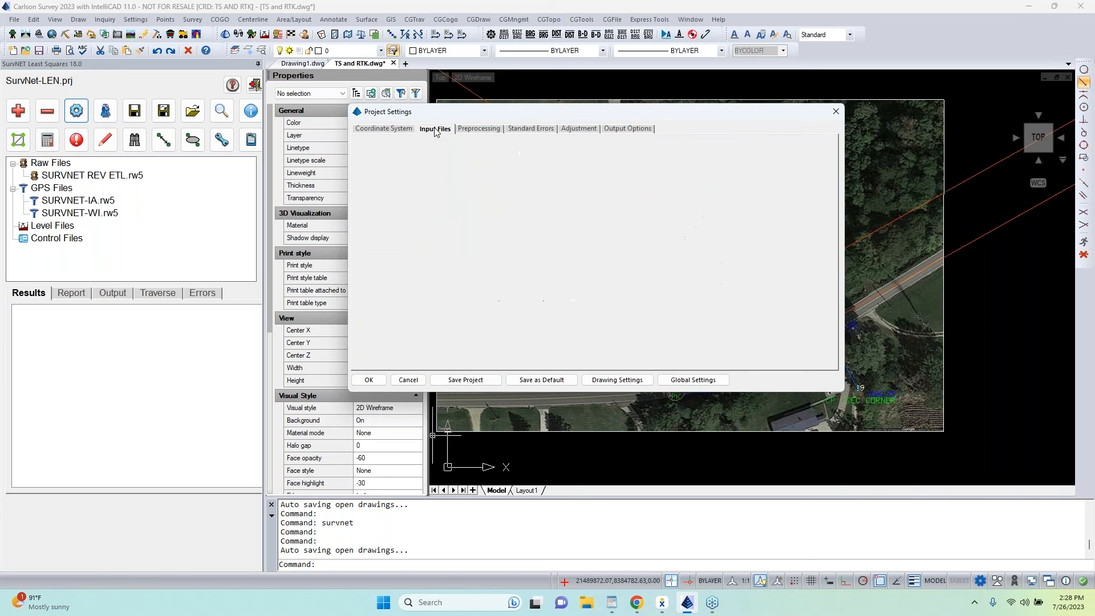
click(472, 130)
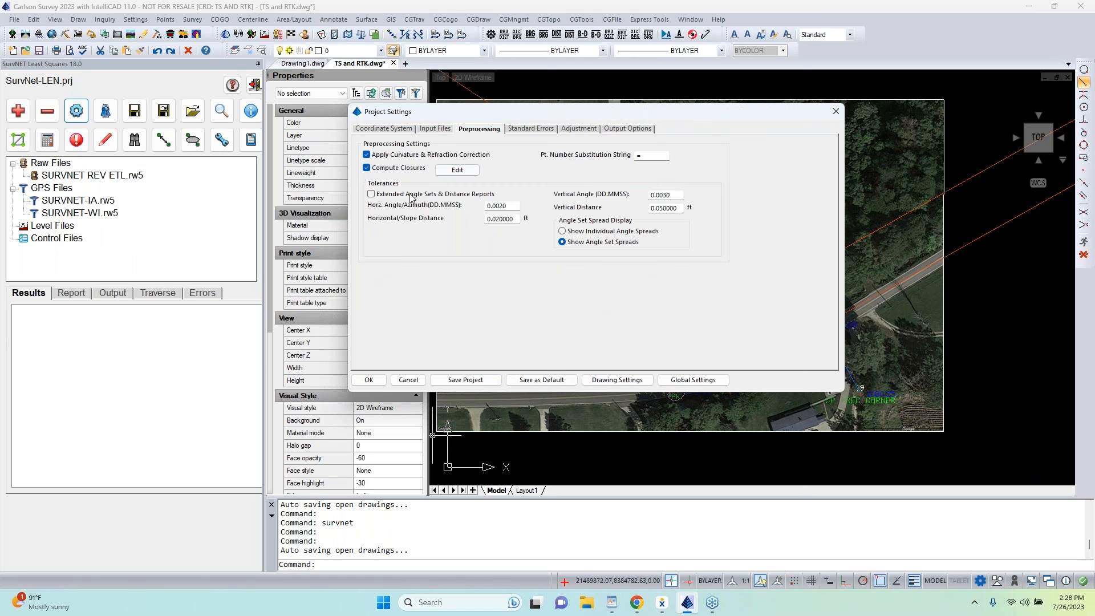
click(462, 171)
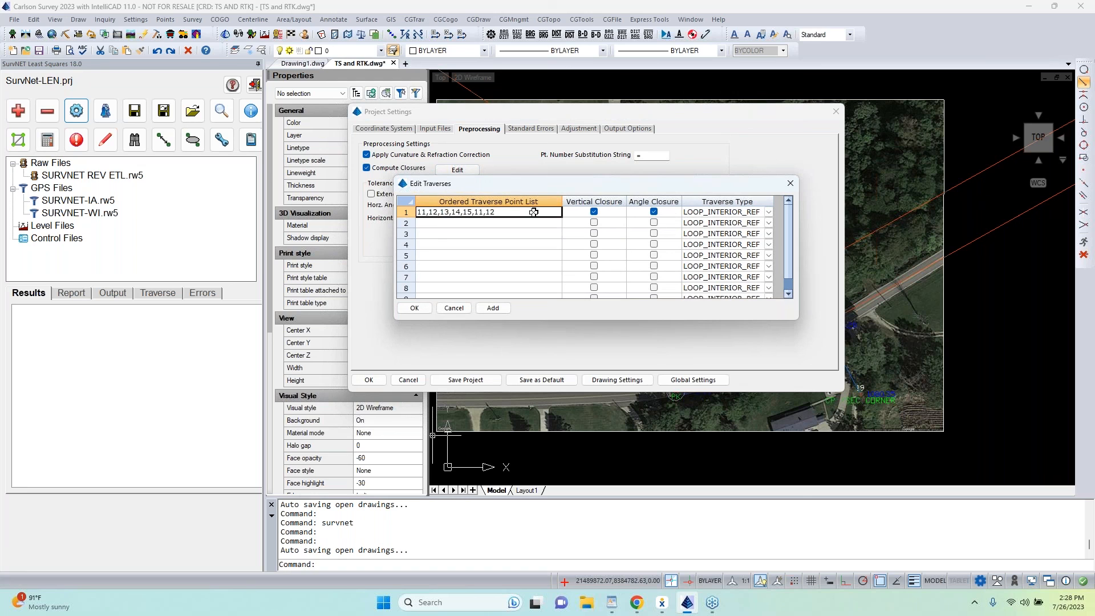
click(768, 223)
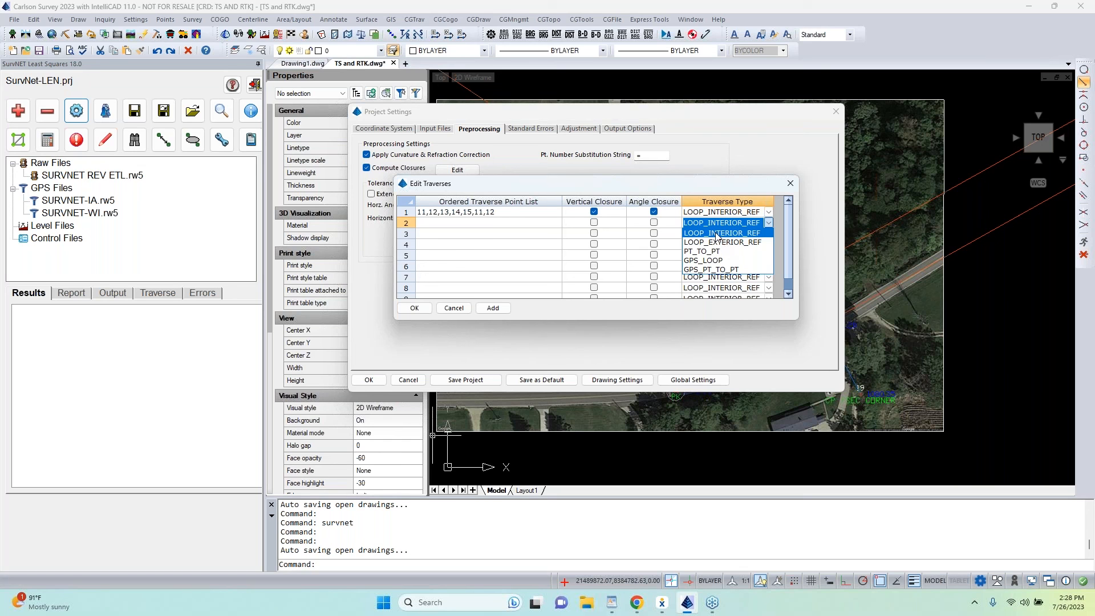
click(713, 252)
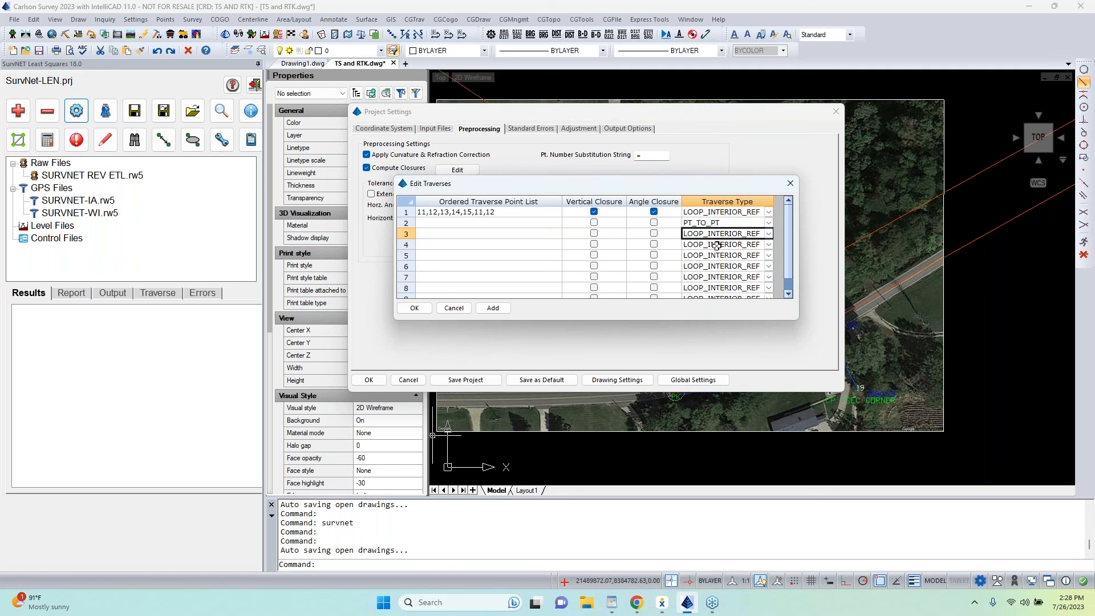
click(769, 223)
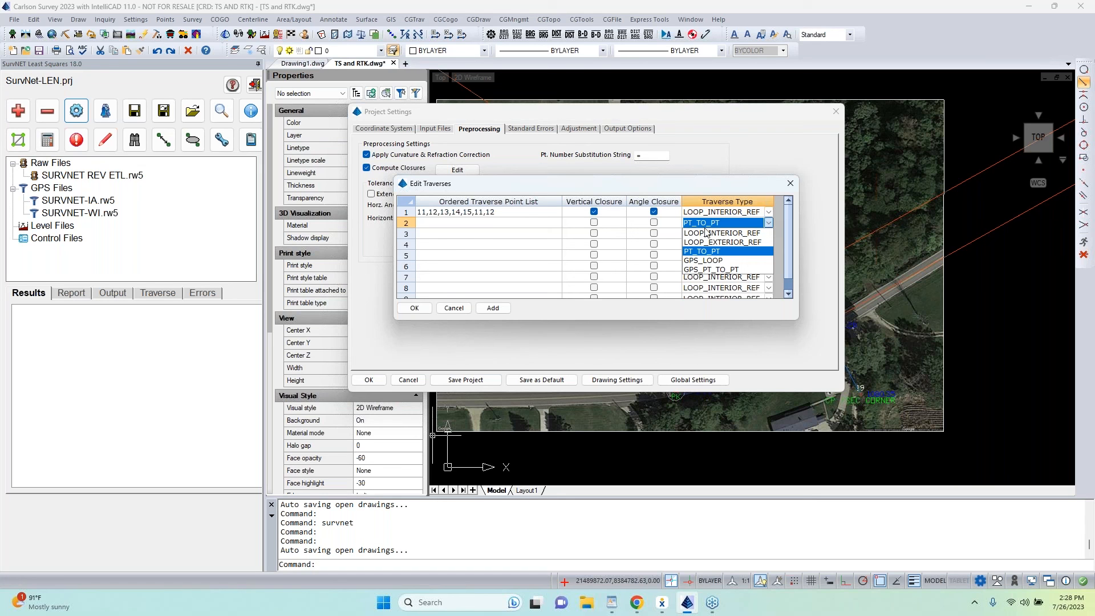
click(790, 184)
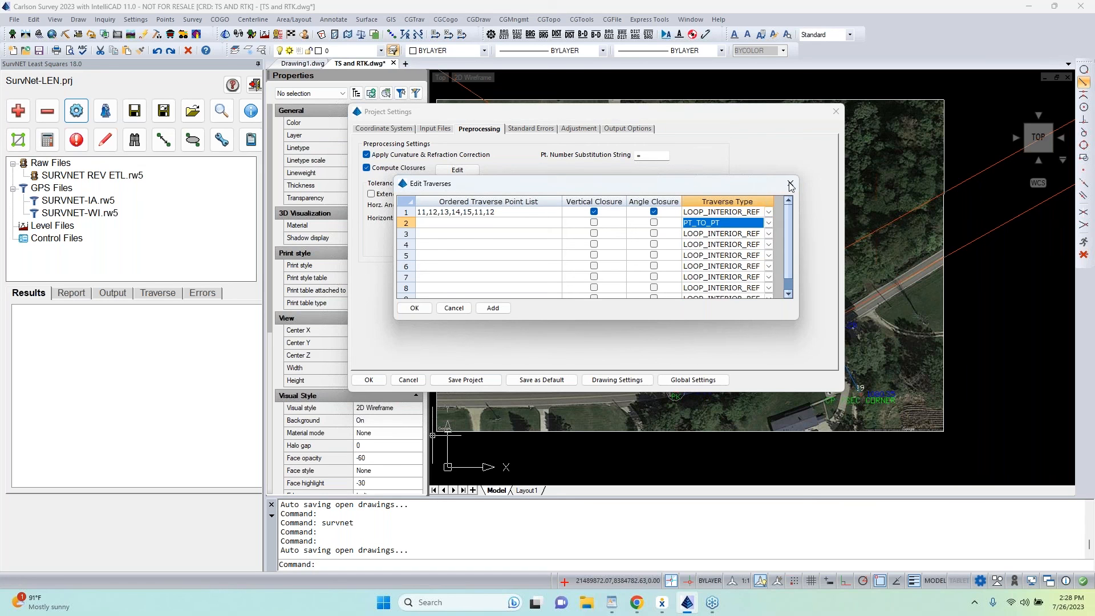
click(790, 184)
Open the project's output options
click(589, 129)
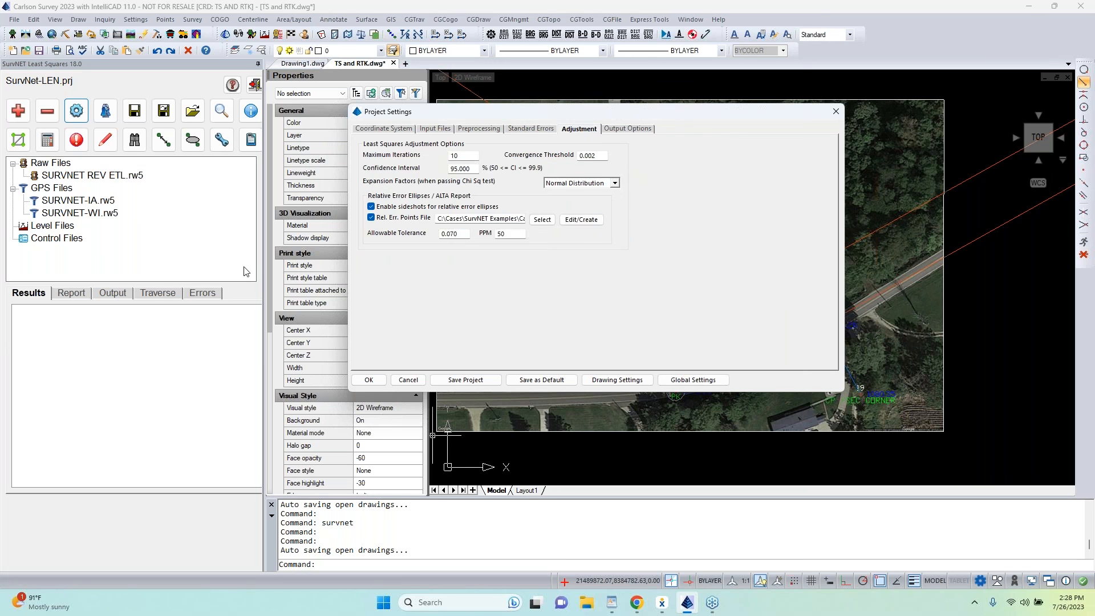
click(628, 128)
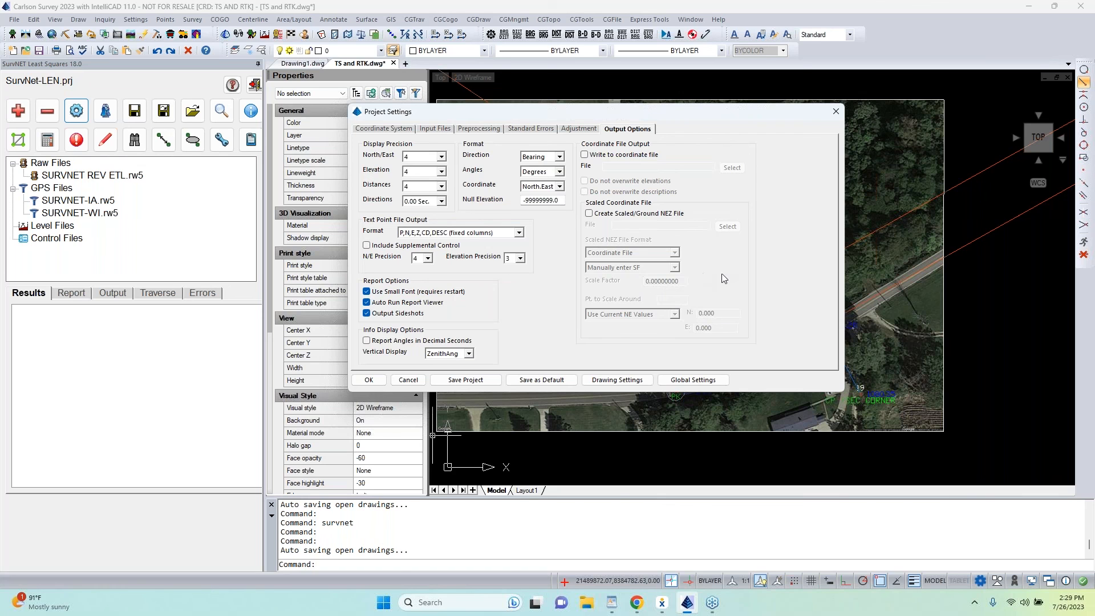
drag(599, 116, 612, 110)
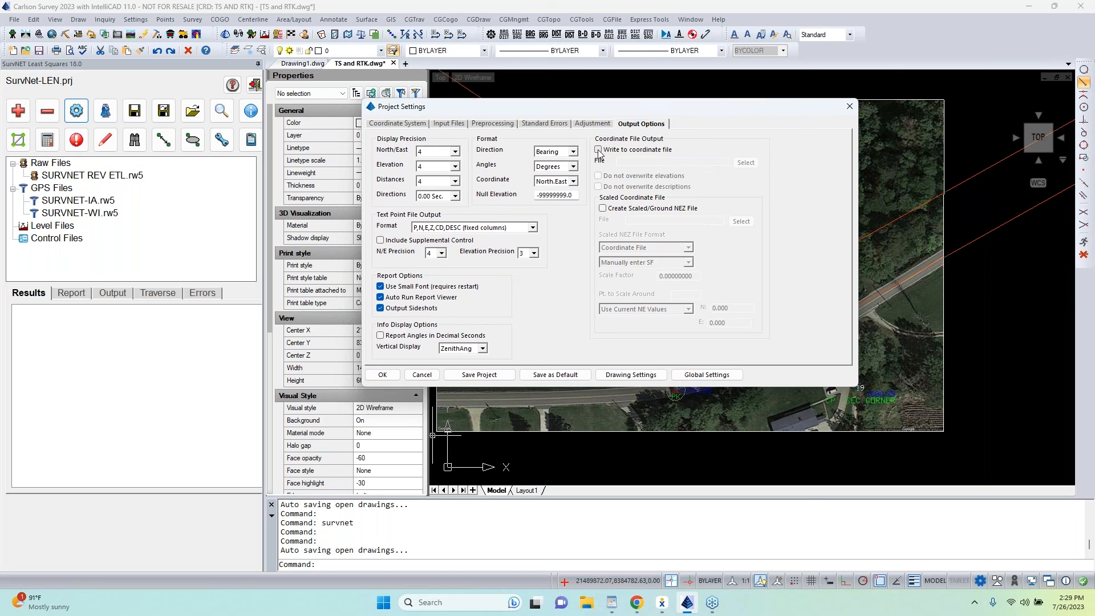
Try the options for writing to a coordinate file and creating a scaled/ground NEZ file, and turn both off again
click(598, 150)
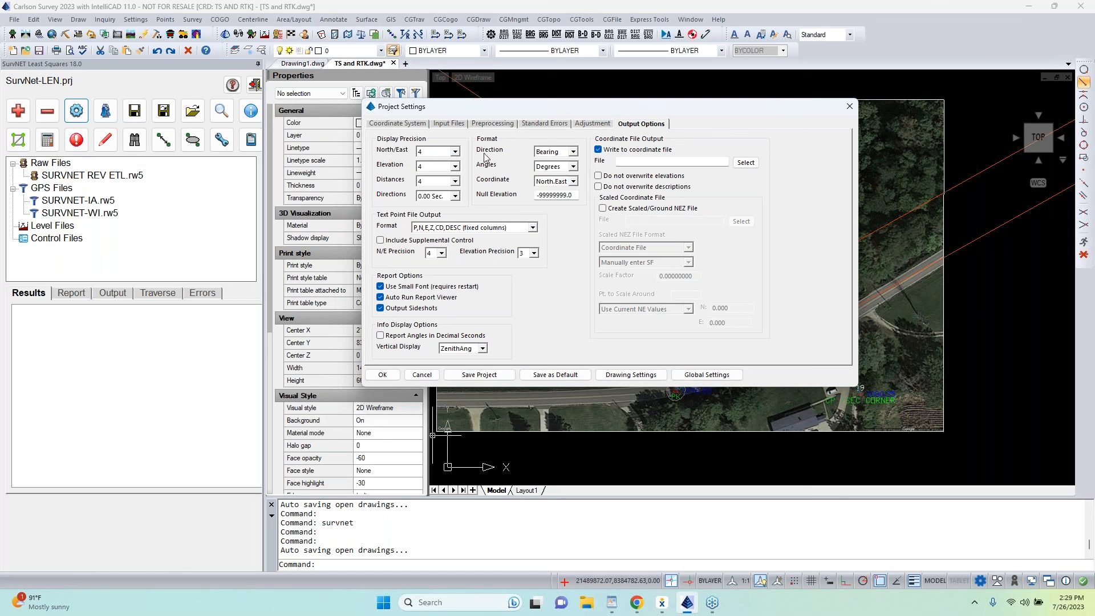
click(598, 149)
click(598, 149)
click(598, 150)
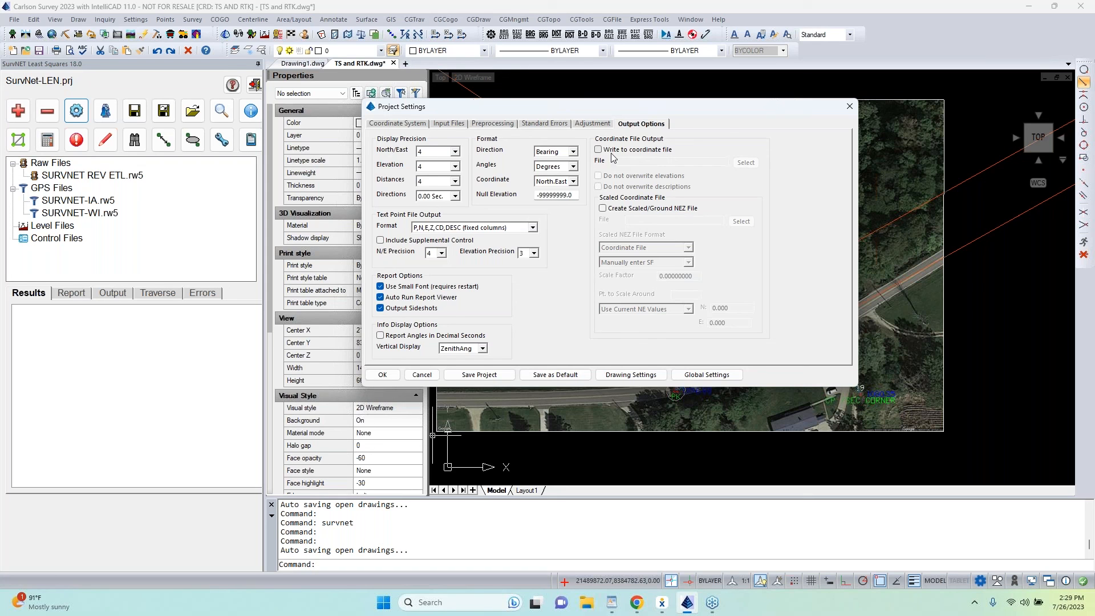
click(603, 209)
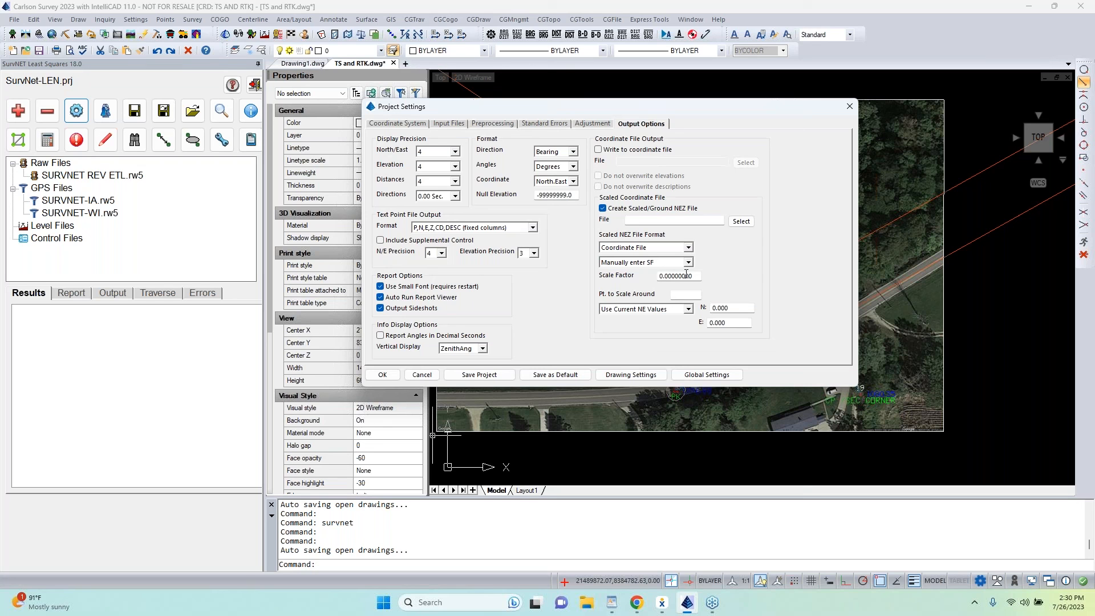
click(692, 294)
click(602, 209)
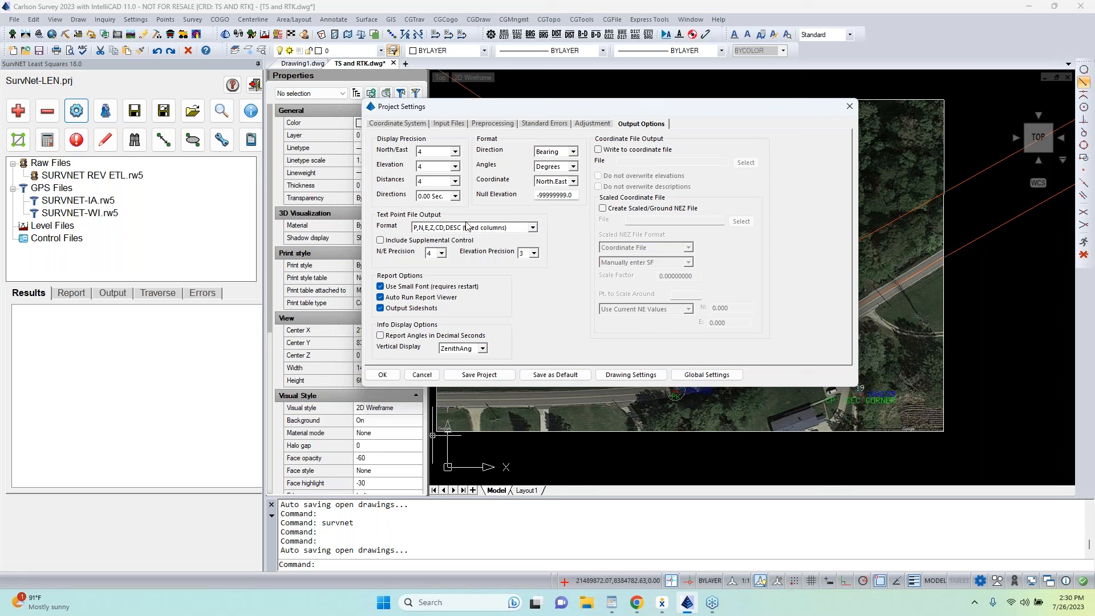
Set the text point file output format to P,N,E,Z,DESC
click(533, 228)
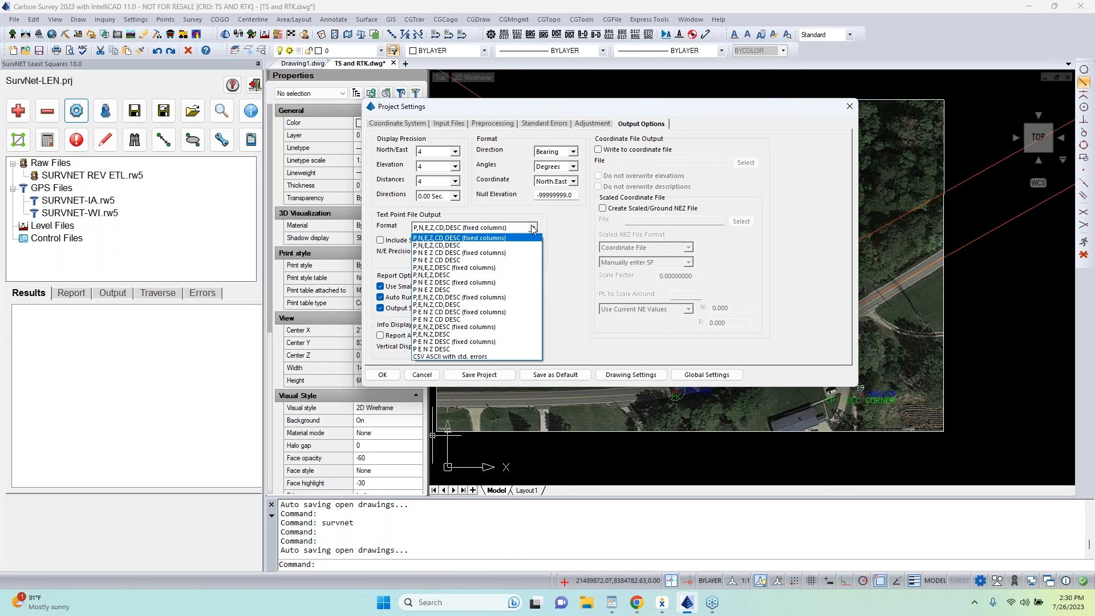
click(448, 276)
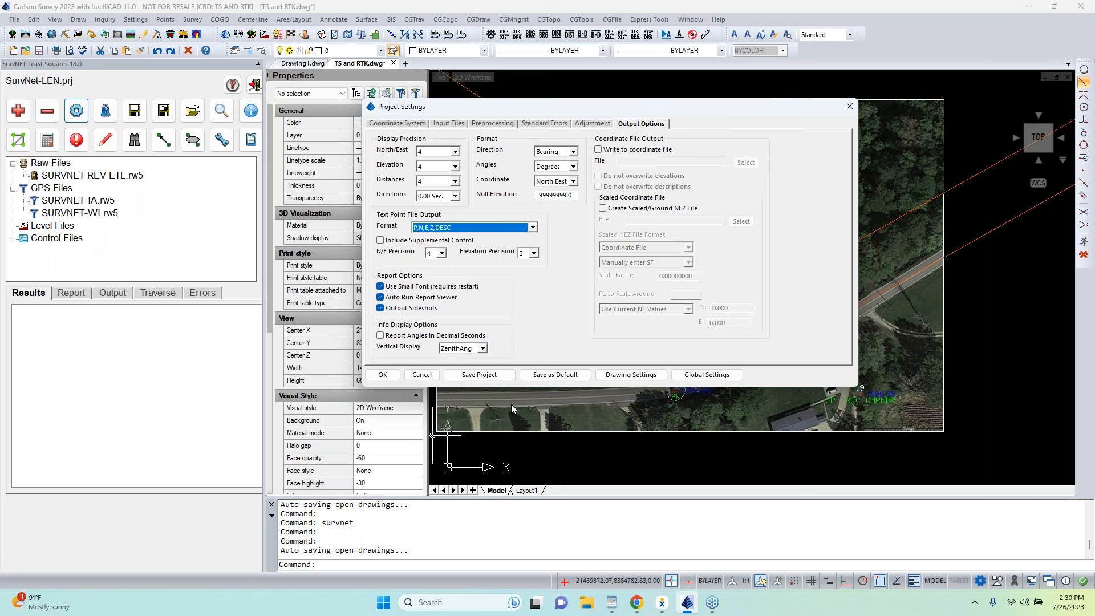
Review the global program settings for raw data format and user interface, keeping Dock Dialog, and accept them
click(706, 378)
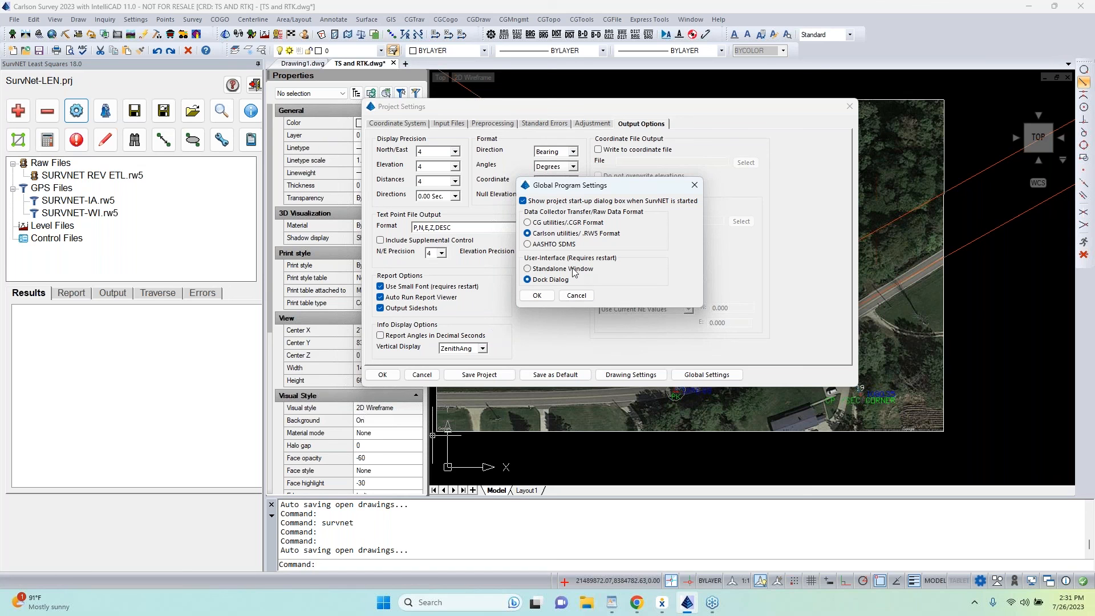
click(529, 269)
click(527, 280)
click(536, 297)
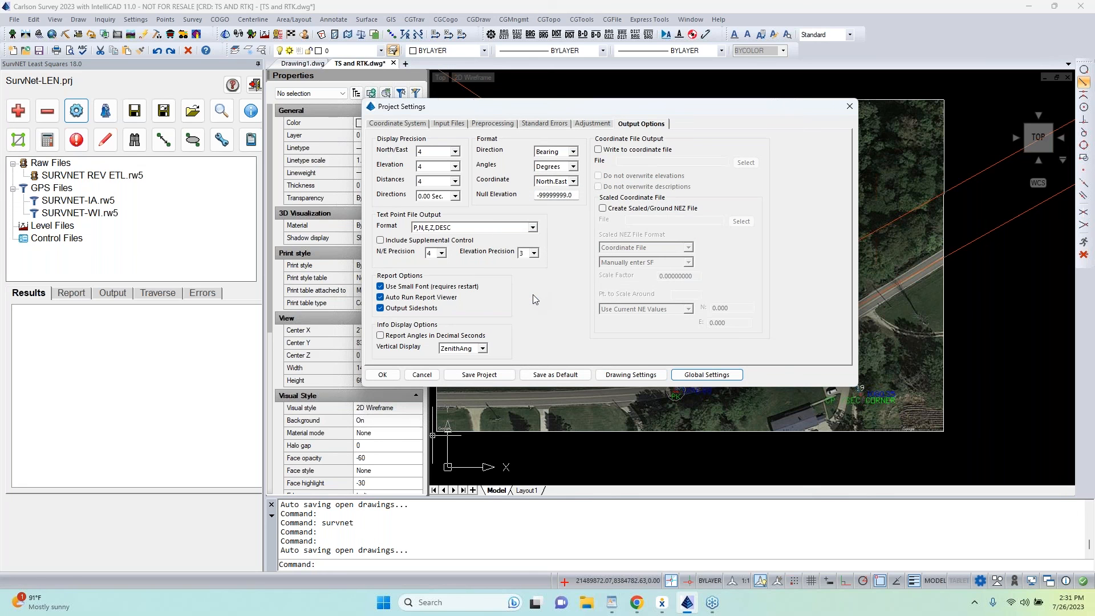
Review the layer and symbol drawing settings for points, lines, GPS vectors and error ellipses, and close the project settings
click(638, 375)
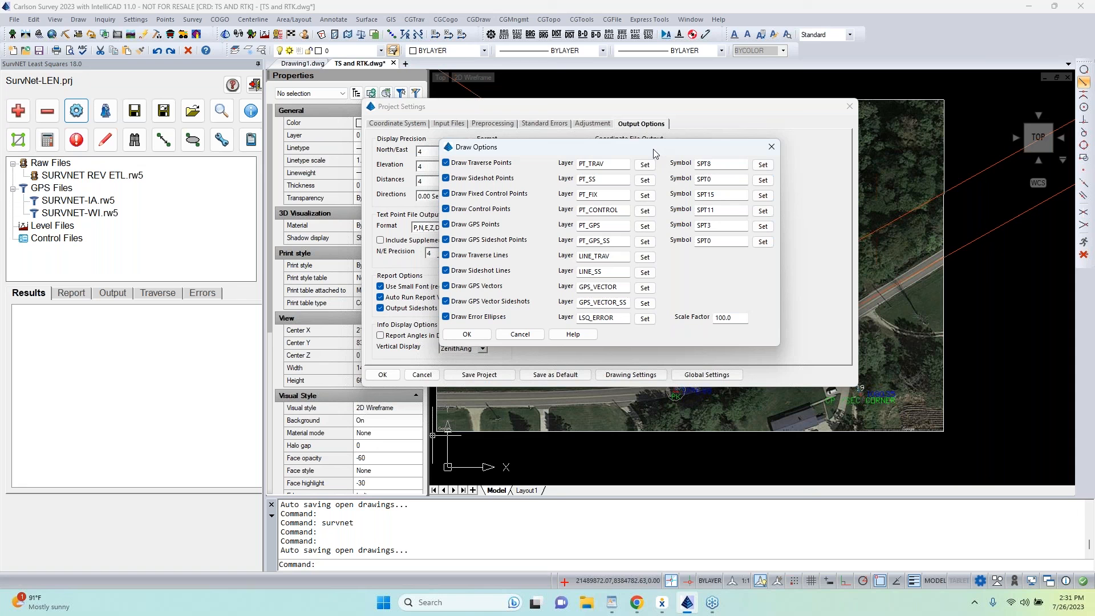
click(771, 147)
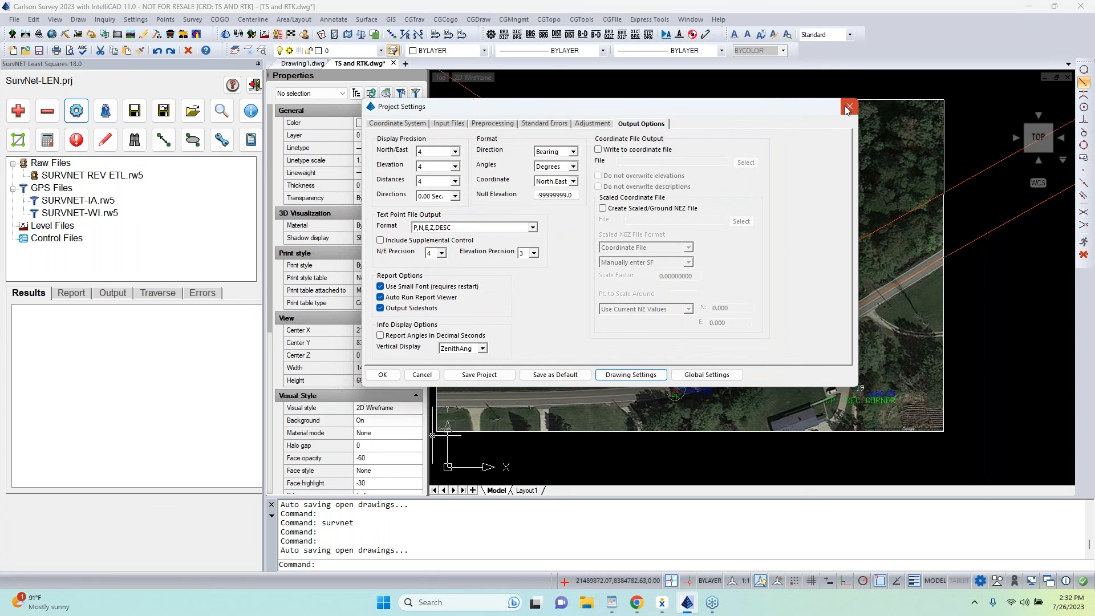
click(848, 108)
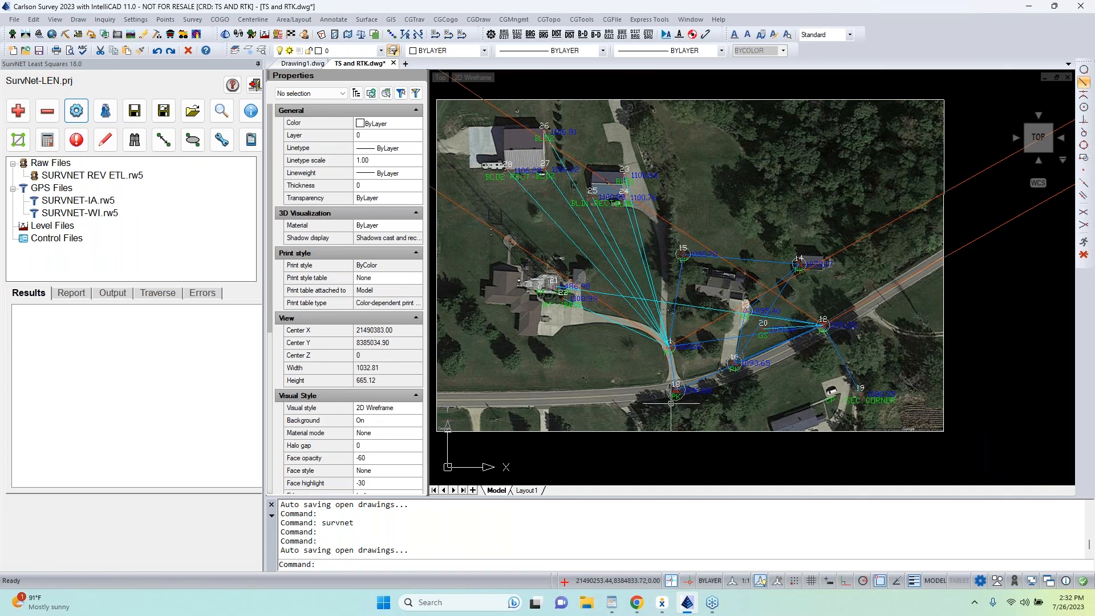
Examine the error ellipse and point symbol at point 18 and the surrounding traverse and sideshot lines in the drawing
scroll(675, 399, up, 1)
scroll(674, 400, up, 8)
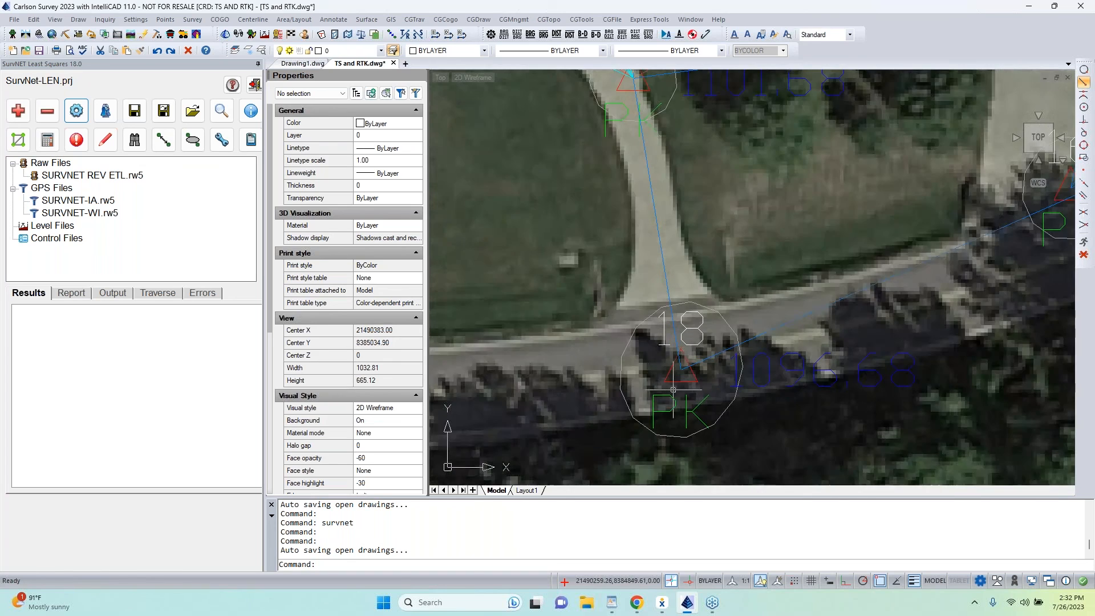
scroll(682, 390, down, 3)
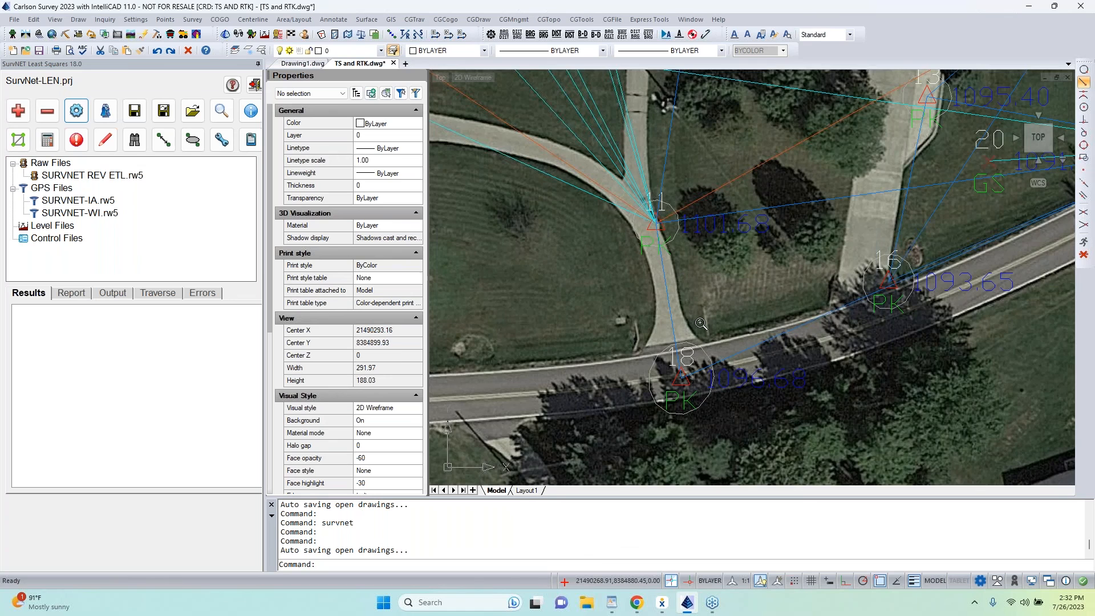
scroll(707, 352, down, 3)
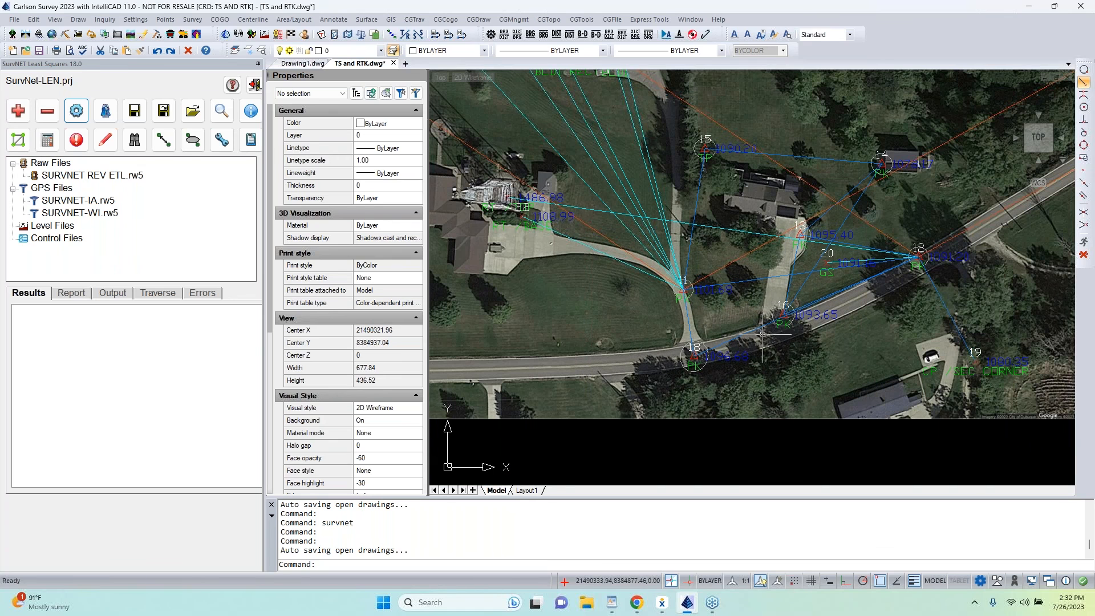
scroll(795, 351, down, 2)
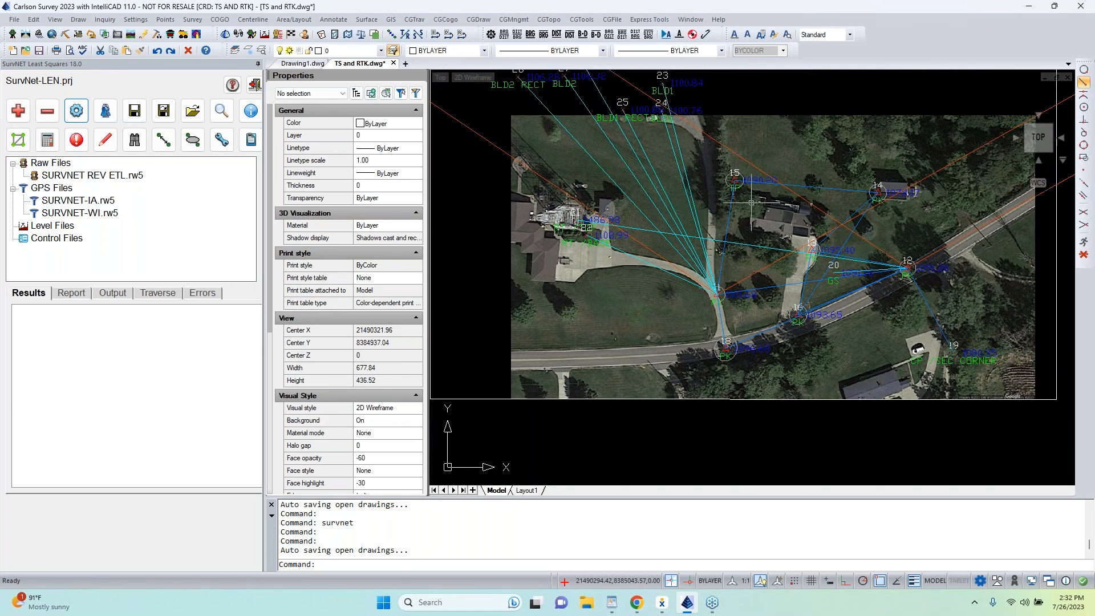
scroll(737, 481, down, 1)
scroll(759, 322, up, 2)
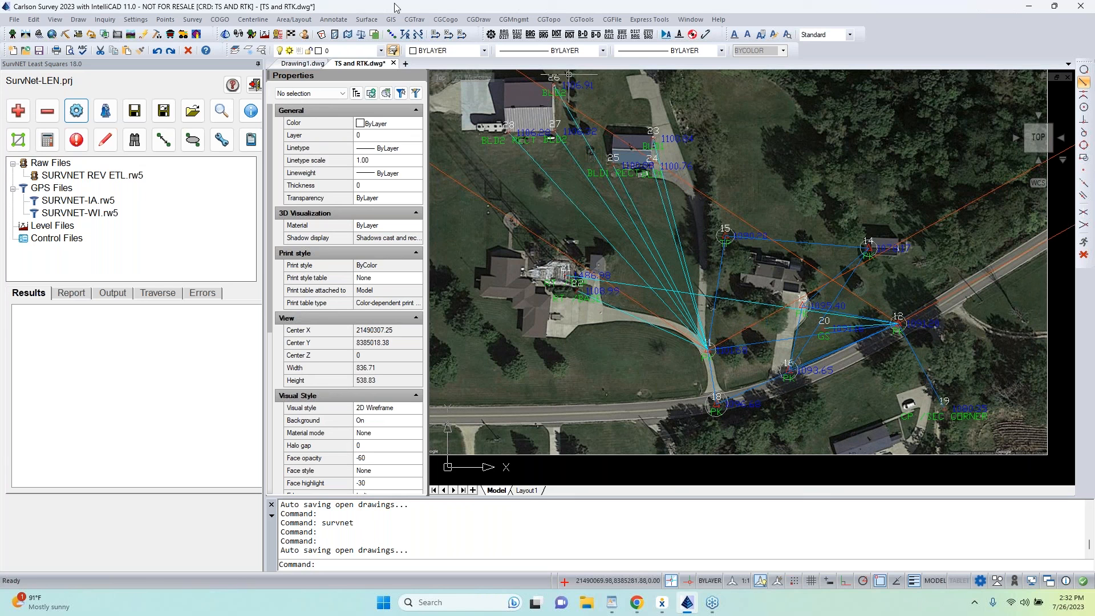
Review the drawing's layer list, including the LSQ_ERROR, GPS vector, line and point layers, without changing the current layer
click(381, 51)
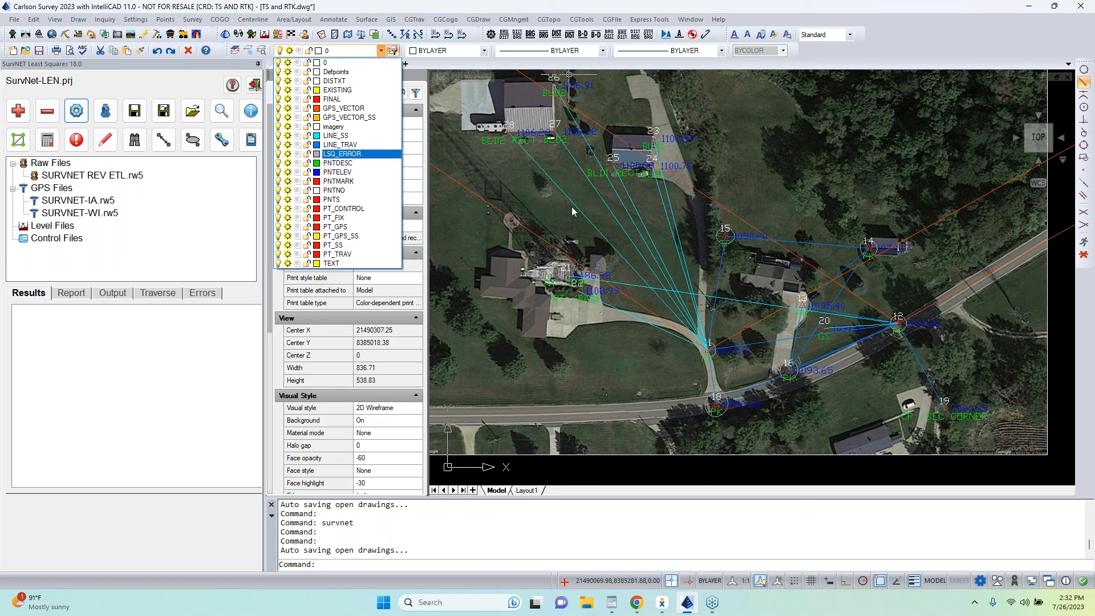
click(793, 142)
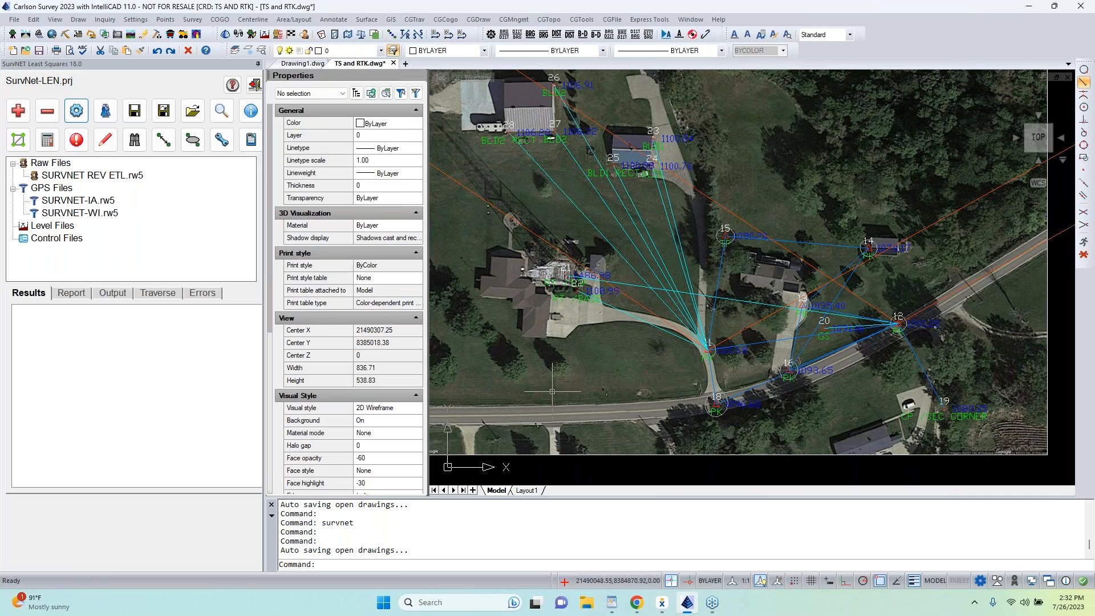
scroll(676, 322, down, 6)
scroll(736, 285, up, 4)
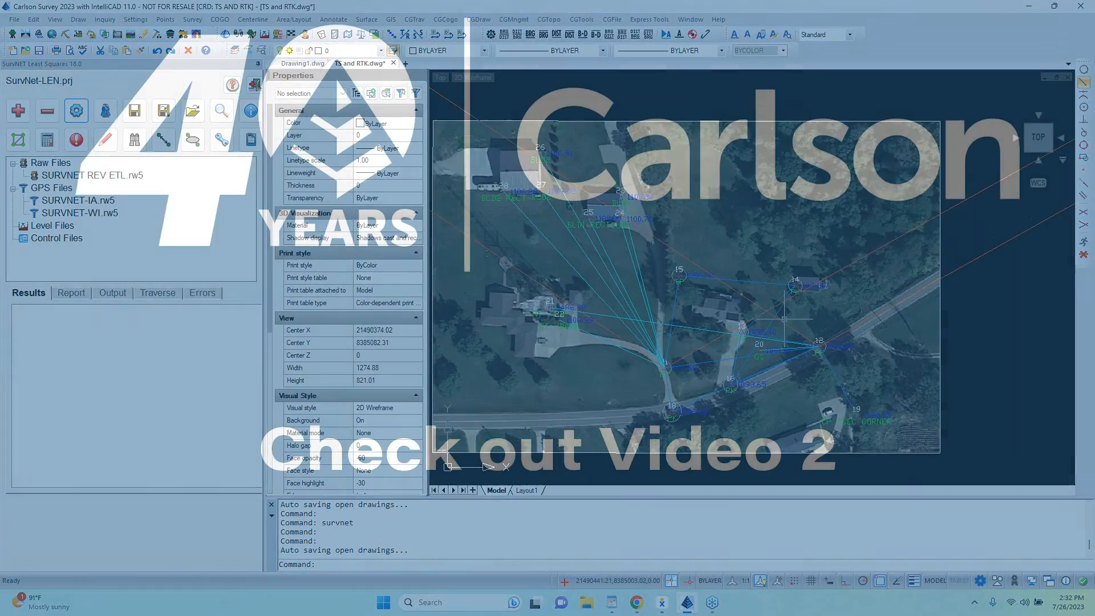